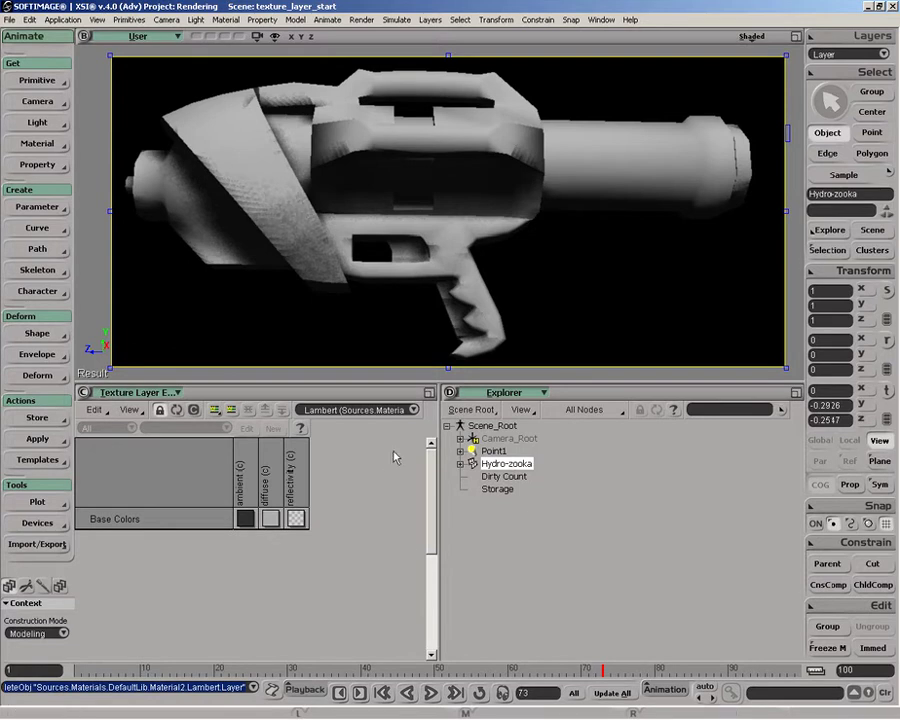
Step: Open the render tree, move the Lambert node down-left, and show Material2 in the Texture Layer Editor
{"action": "key", "text": "7"}
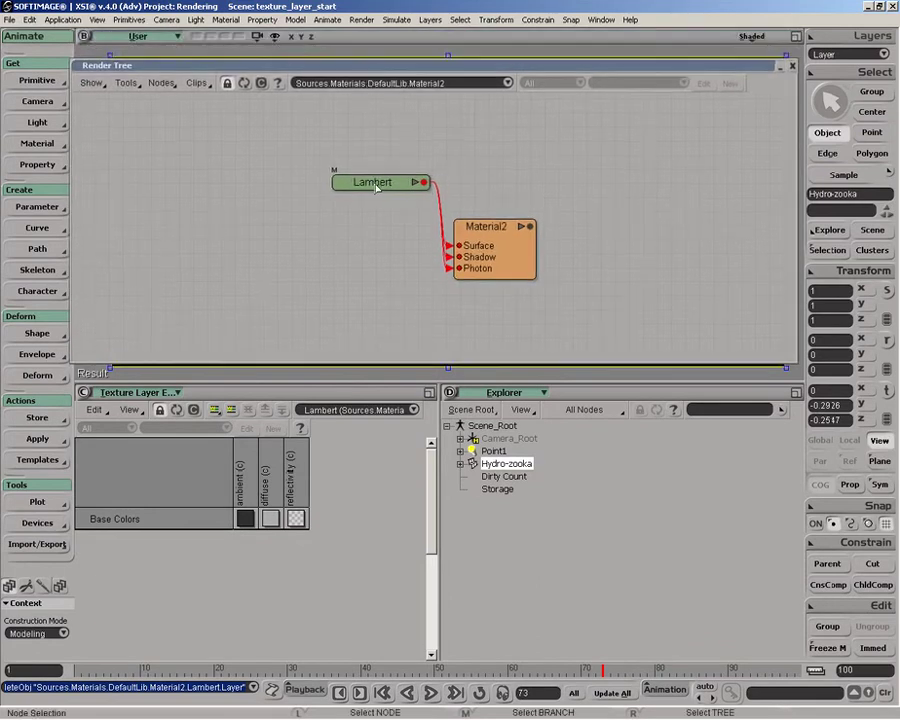
{"action": "left_click_drag", "start_coordinate": [368, 183], "coordinate": [342, 213]}
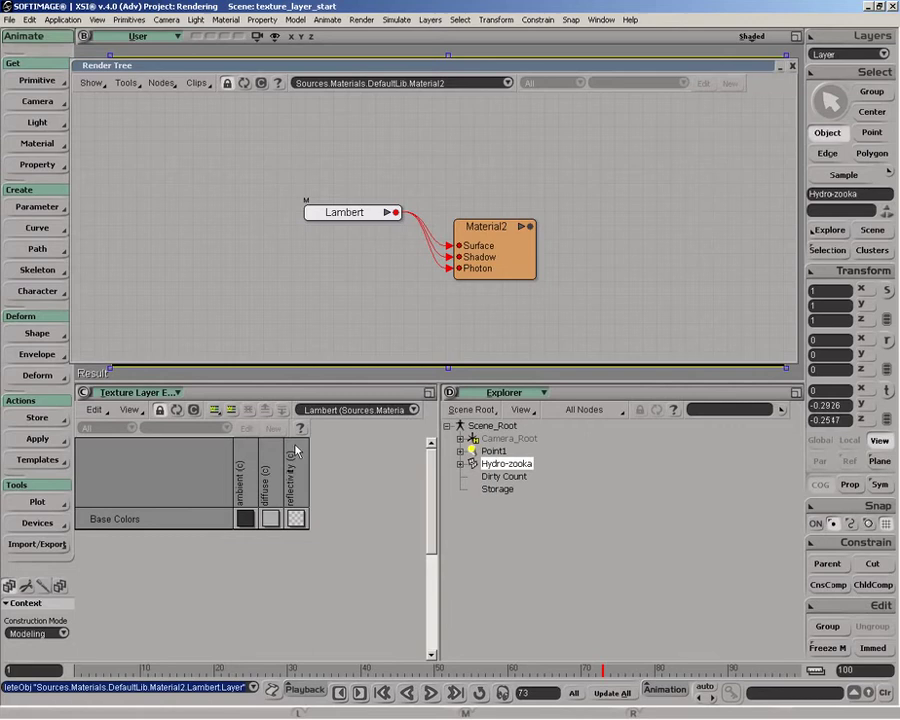
{"action": "left_click", "coordinate": [376, 414]}
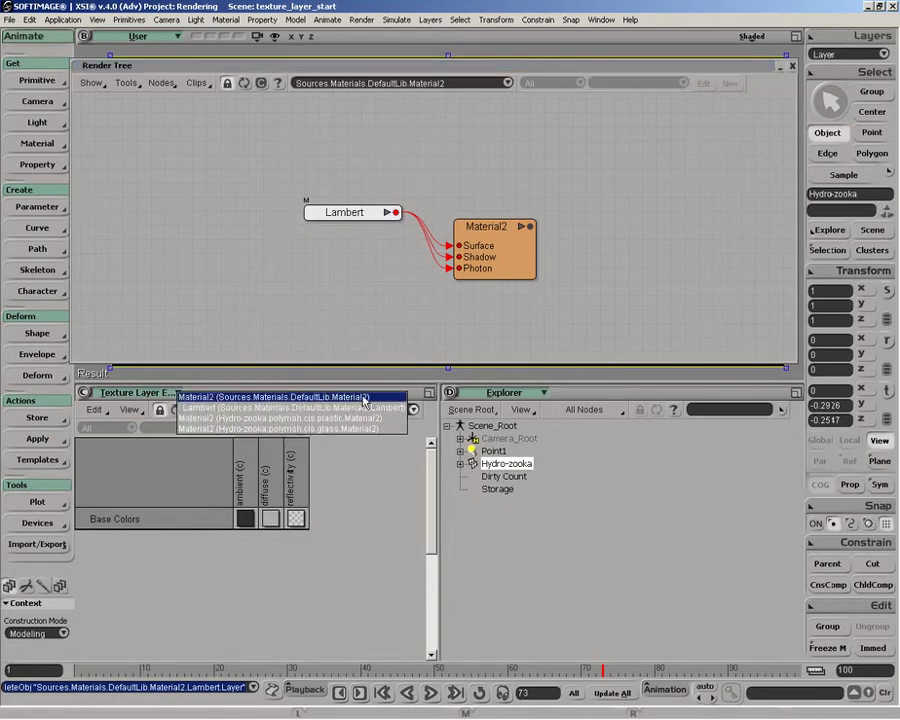
{"action": "left_click", "coordinate": [364, 398]}
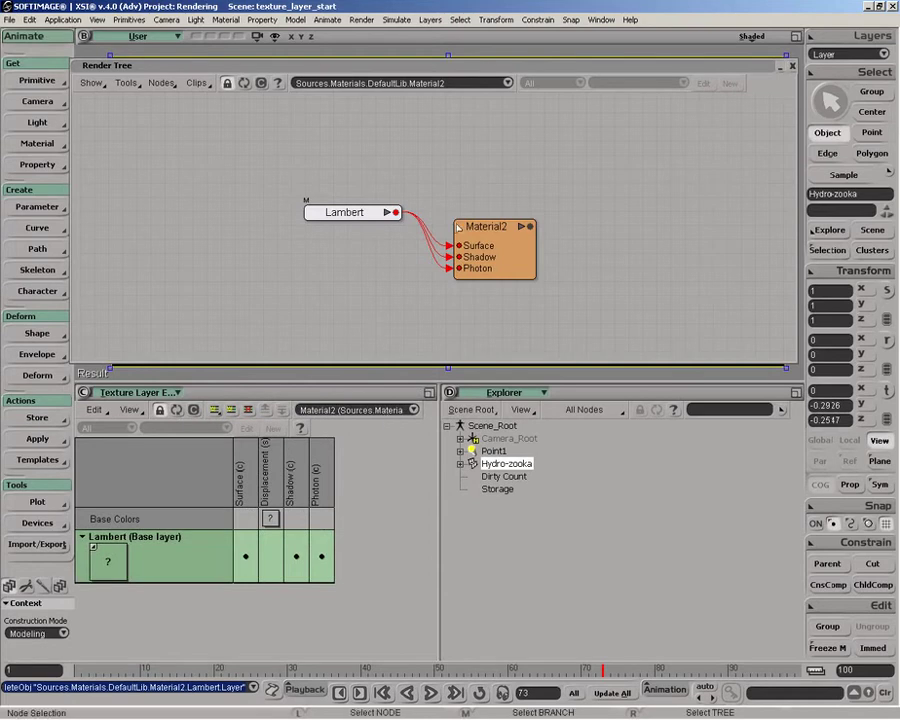
{"action": "left_click", "coordinate": [391, 414]}
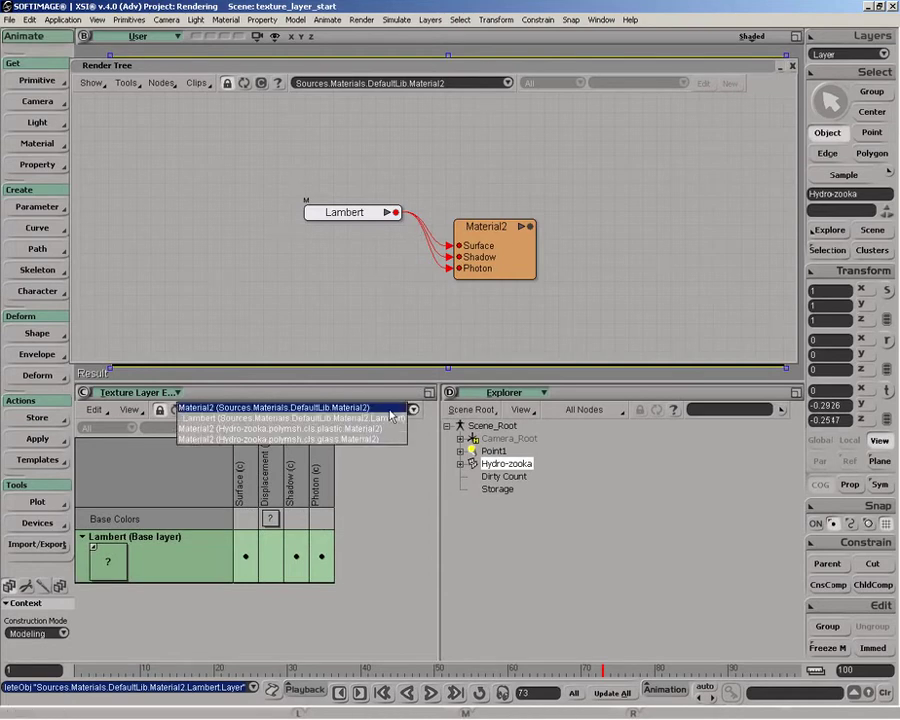
{"action": "left_click", "coordinate": [390, 409]}
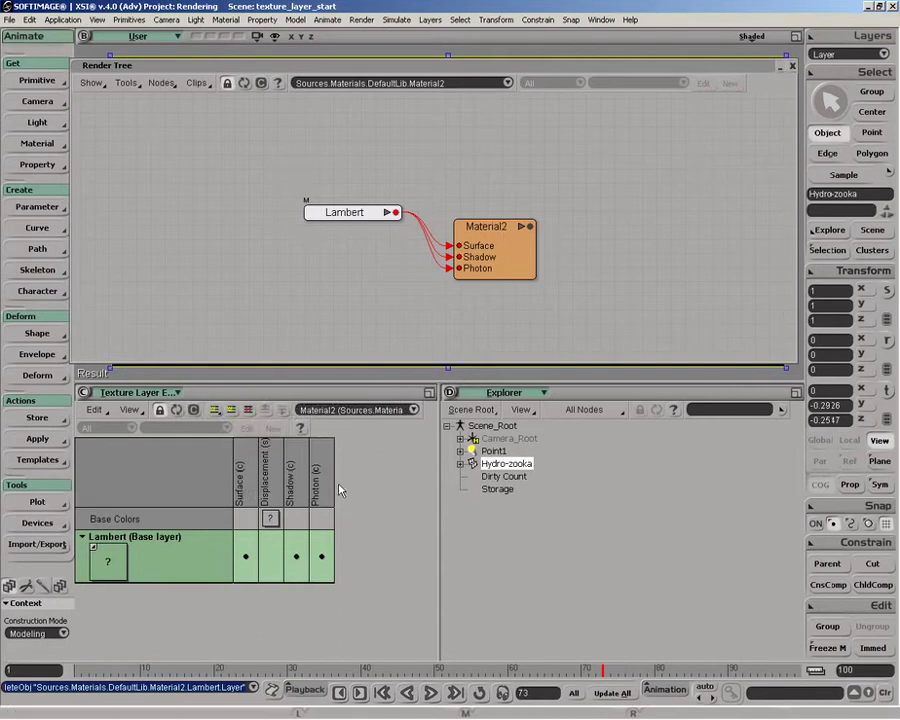
Step: Cycle the editor through the plastic and glass Material2 entries, ending back on the Lambert shader
{"action": "left_click", "coordinate": [380, 410]}
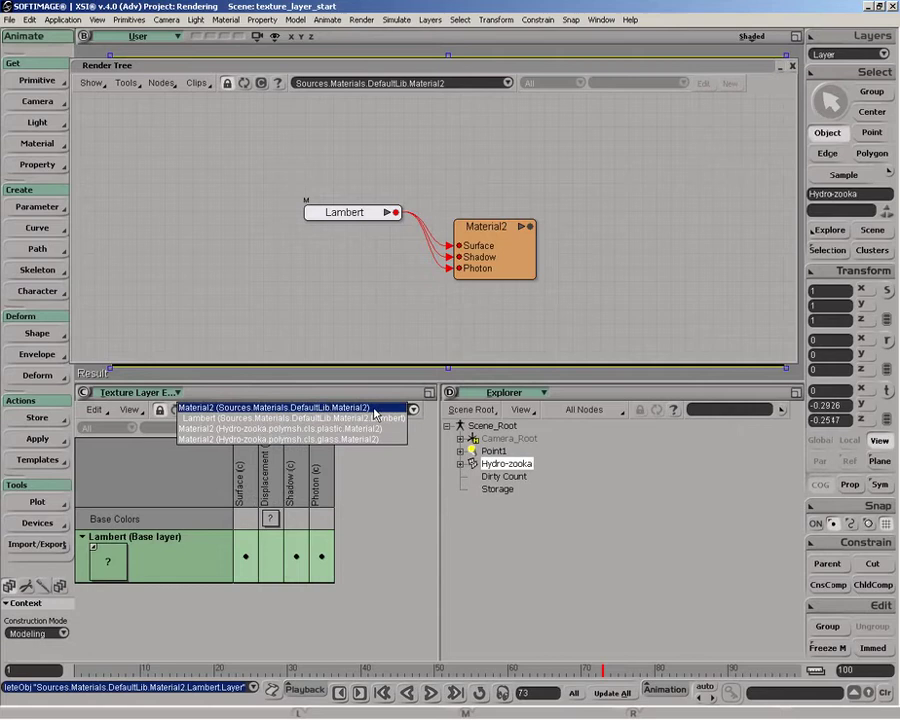
{"action": "left_click", "coordinate": [300, 418]}
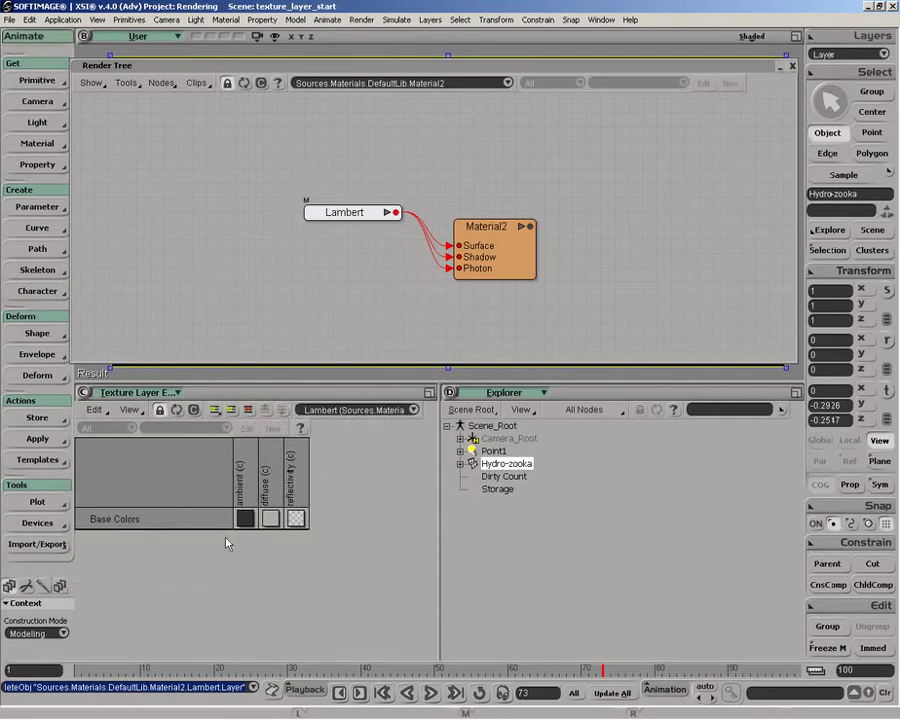
{"action": "left_click", "coordinate": [370, 410]}
{"action": "left_click", "coordinate": [363, 417]}
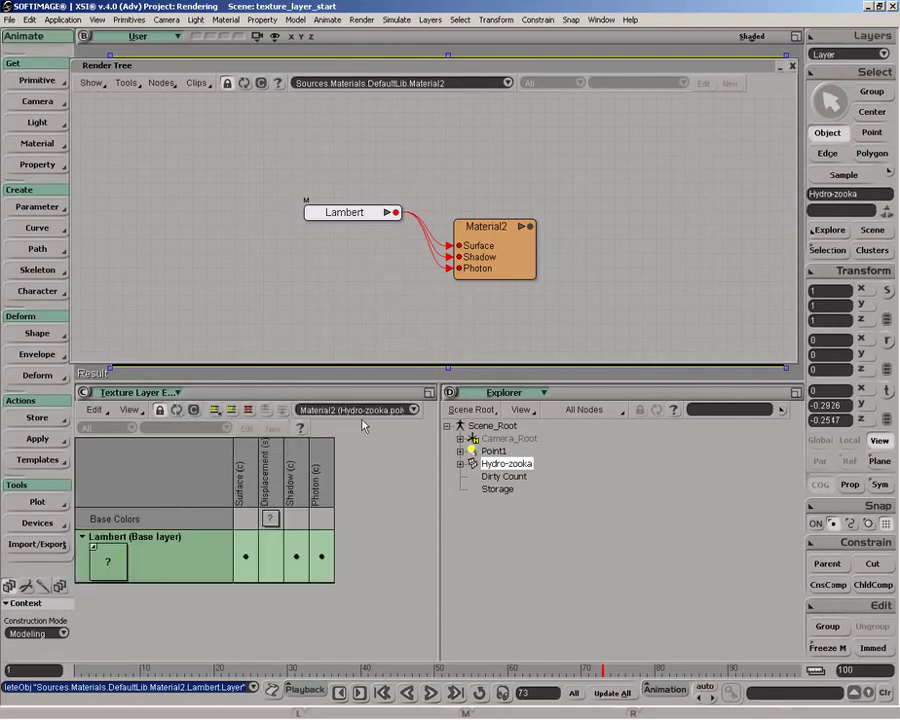
{"action": "left_click", "coordinate": [378, 410]}
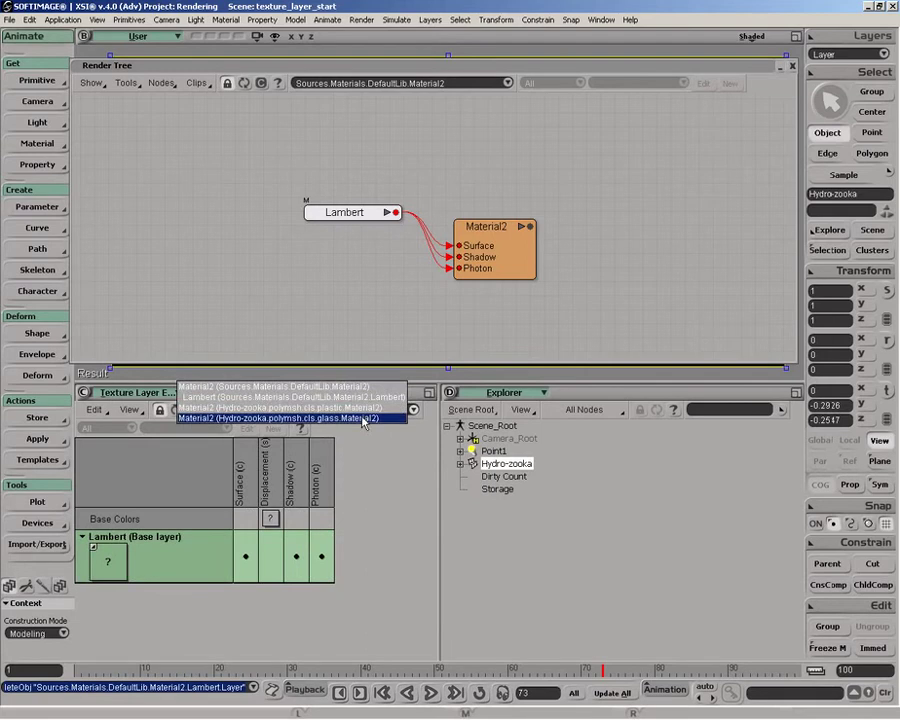
{"action": "left_click", "coordinate": [370, 417]}
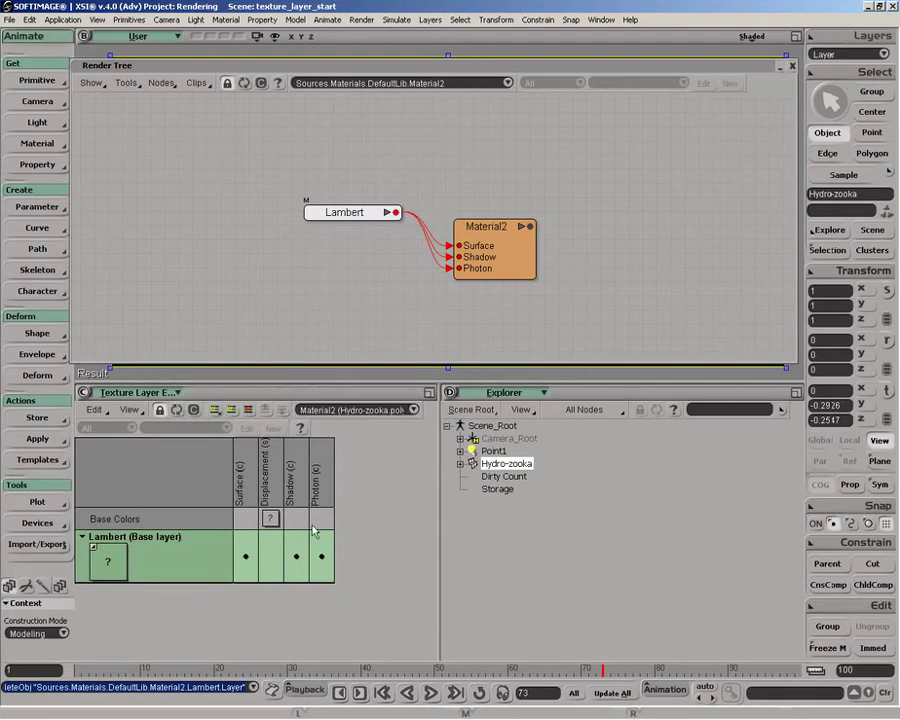
{"action": "left_click", "coordinate": [362, 410]}
{"action": "left_click", "coordinate": [376, 386]}
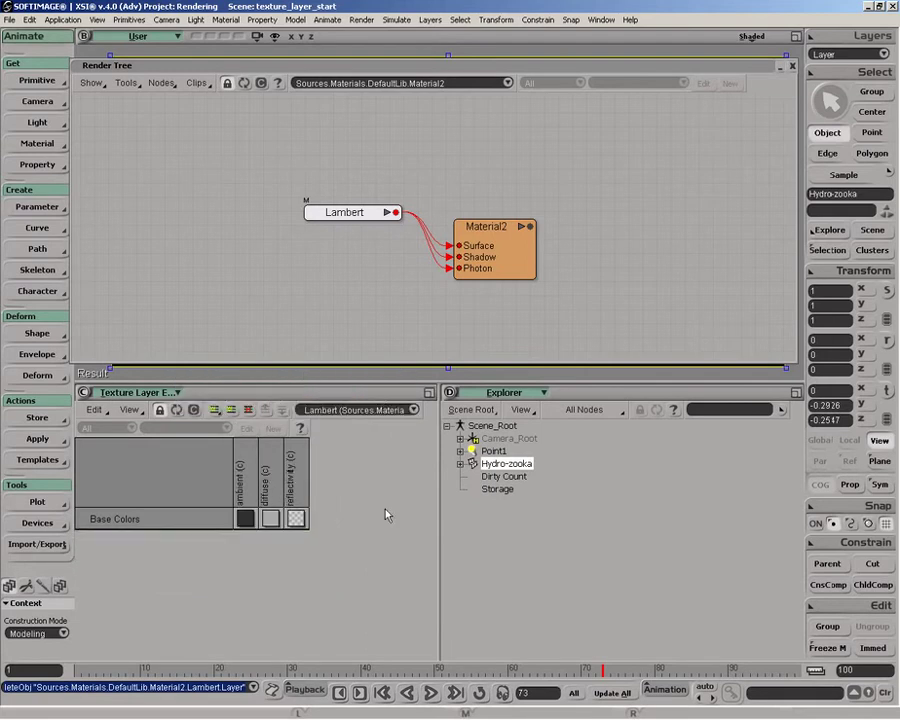
Step: Add texture layers Layer and Layer1 to Lambert, nudging Lambert left and Material2 right in the tree
{"action": "left_click", "coordinate": [231, 411]}
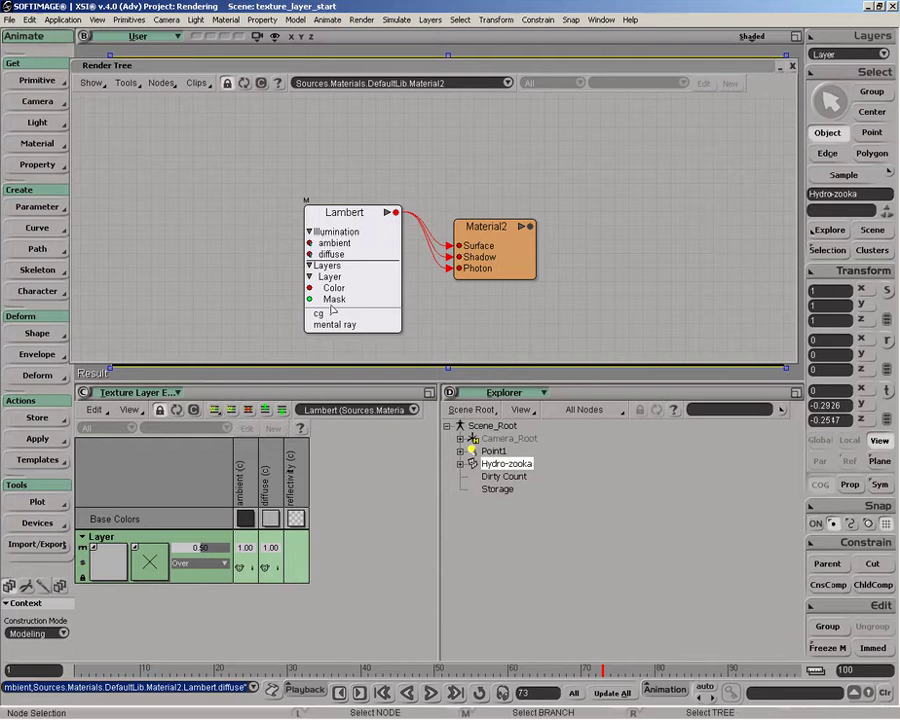
{"action": "left_click_drag", "start_coordinate": [367, 231], "coordinate": [350, 225]}
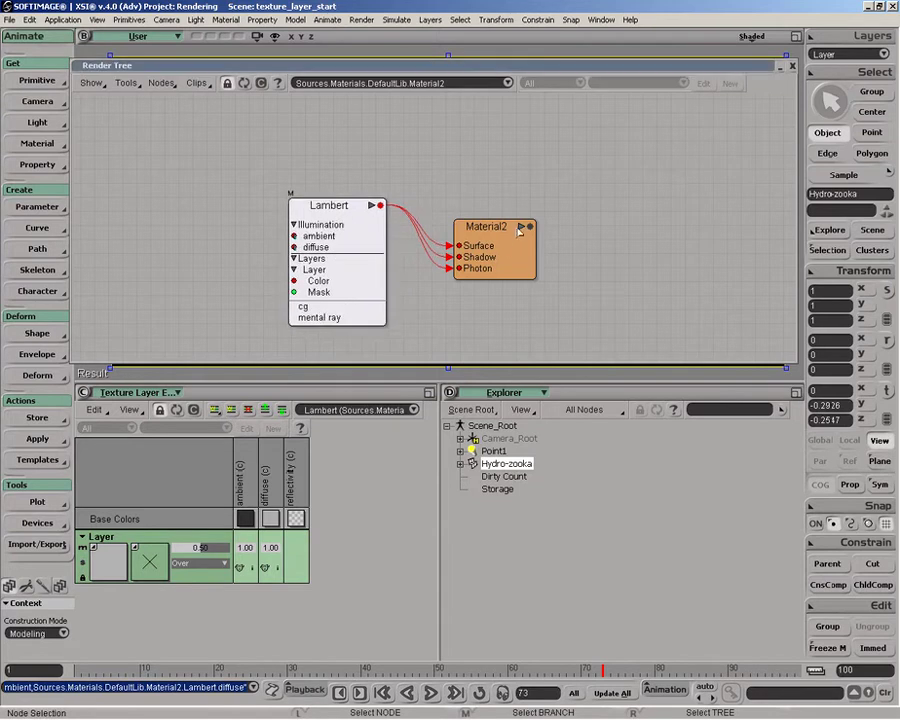
{"action": "left_click_drag", "start_coordinate": [501, 240], "coordinate": [546, 227]}
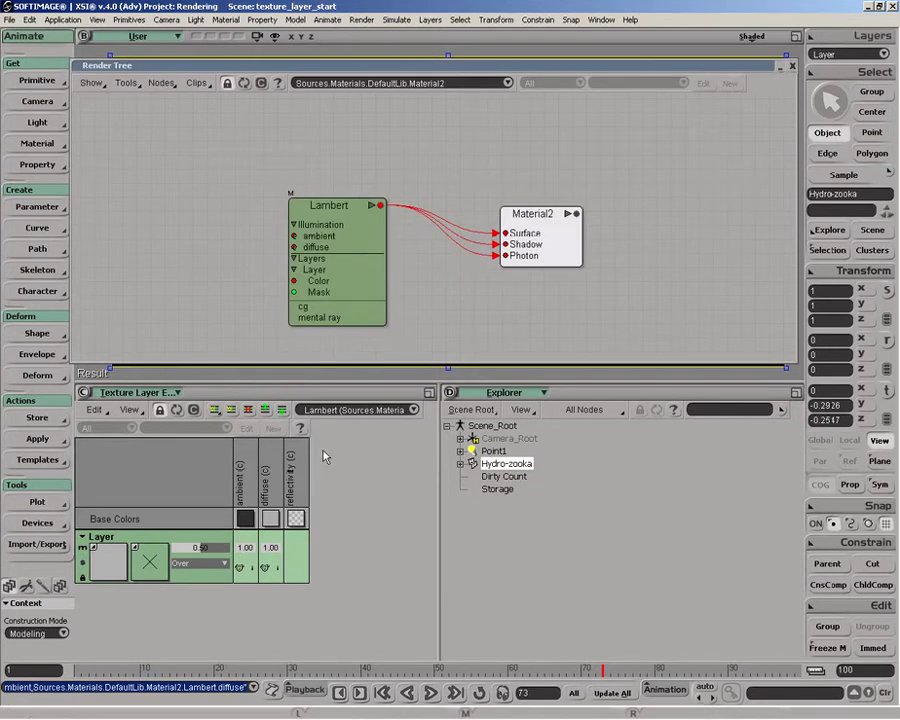
{"action": "left_click", "coordinate": [231, 413]}
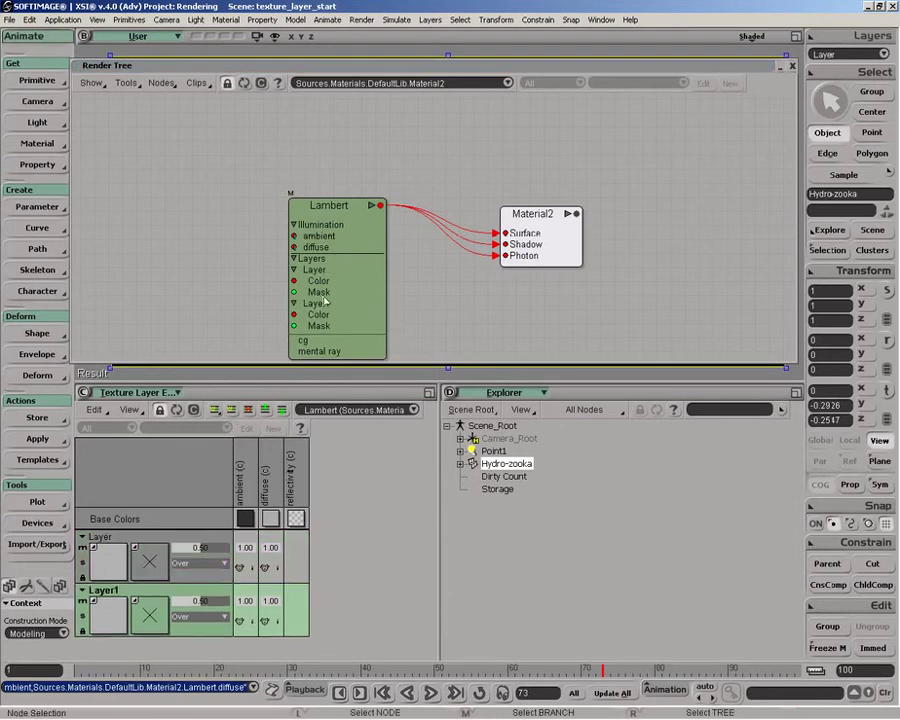
Step: Connect the noIcon_pic8 image clip to Layer's colour and arrange the Image and texture nodes beside Lambert
{"action": "right_click", "coordinate": [113, 560]}
{"action": "mouse_move", "coordinate": [150, 329]}
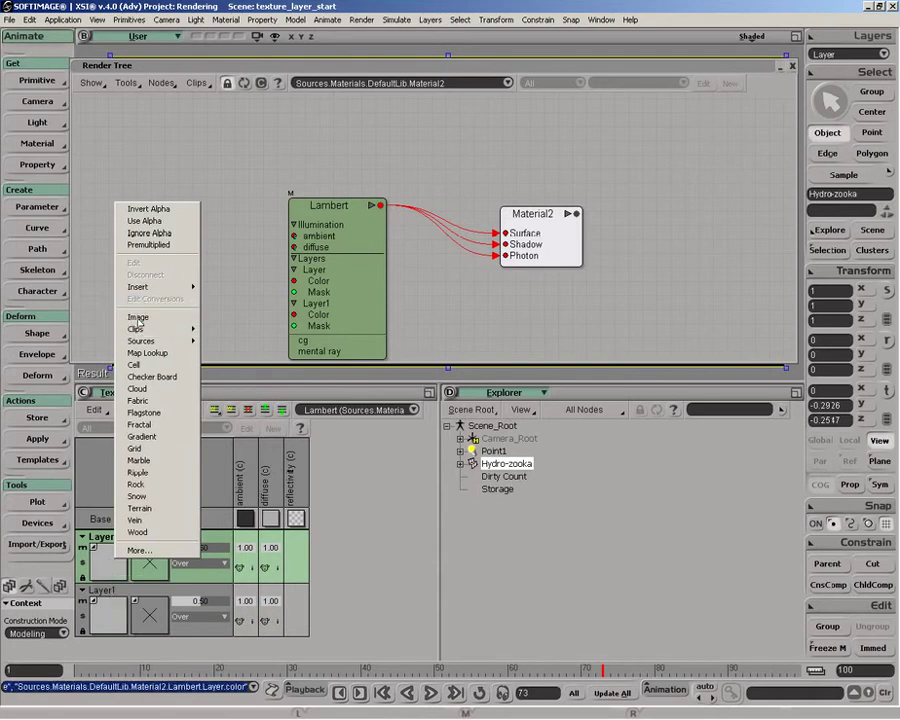
{"action": "left_click", "coordinate": [235, 329]}
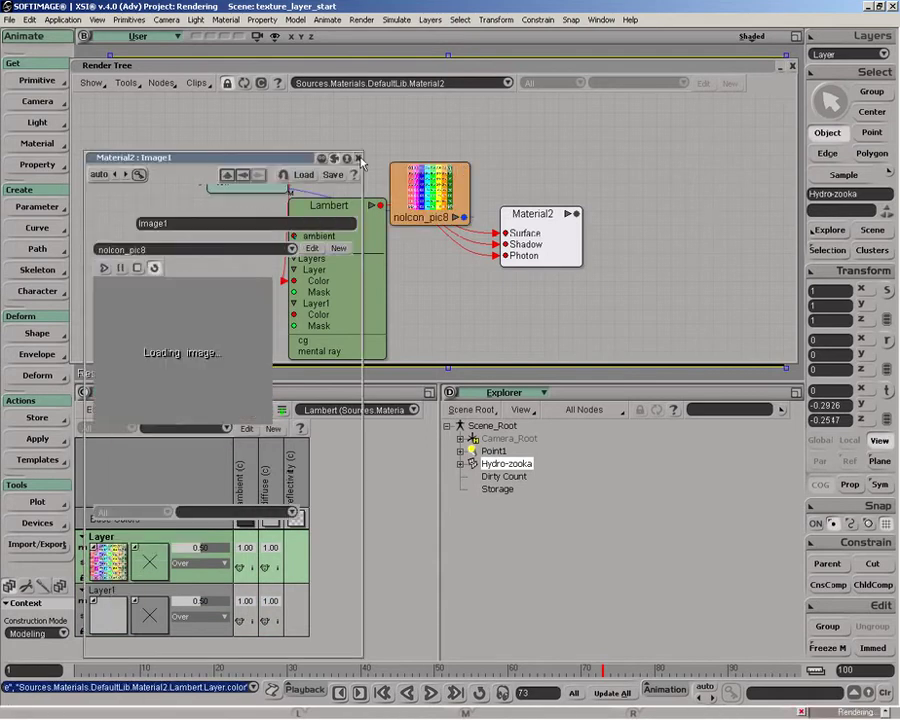
{"action": "left_click_drag", "start_coordinate": [441, 178], "coordinate": [173, 223]}
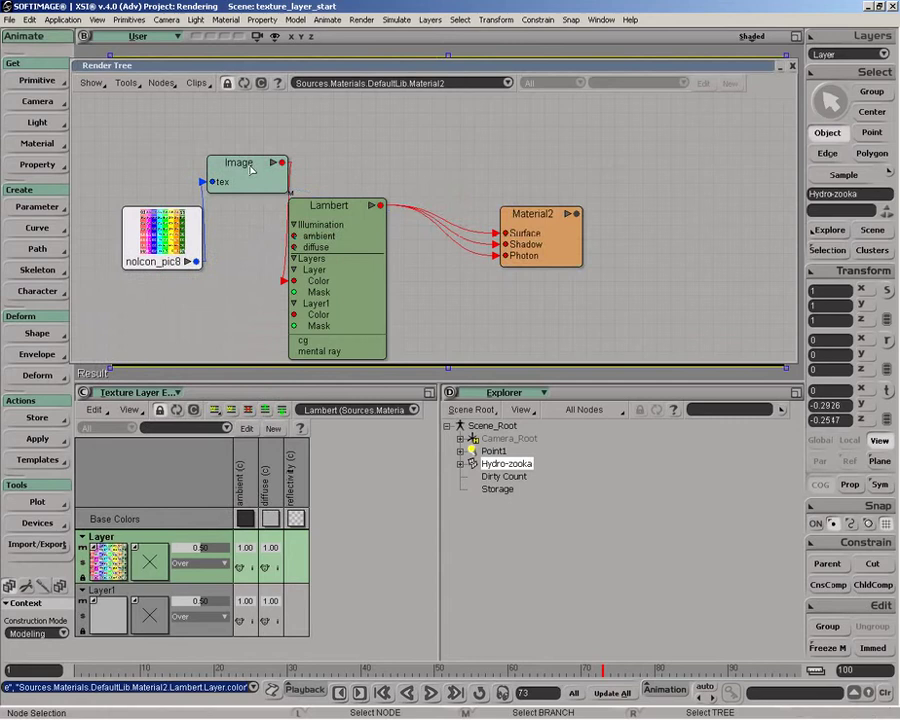
{"action": "left_click_drag", "start_coordinate": [235, 165], "coordinate": [216, 206]}
{"action": "left_click_drag", "start_coordinate": [315, 250], "coordinate": [341, 238]}
{"action": "left_click_drag", "start_coordinate": [228, 208], "coordinate": [233, 233]}
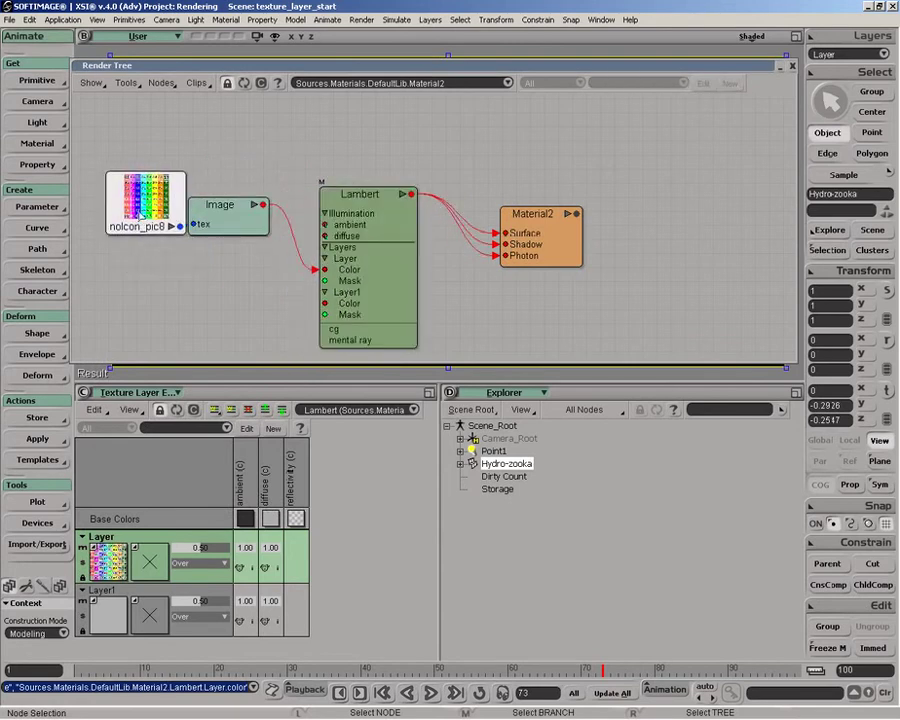
{"action": "left_click_drag", "start_coordinate": [160, 225], "coordinate": [146, 196]}
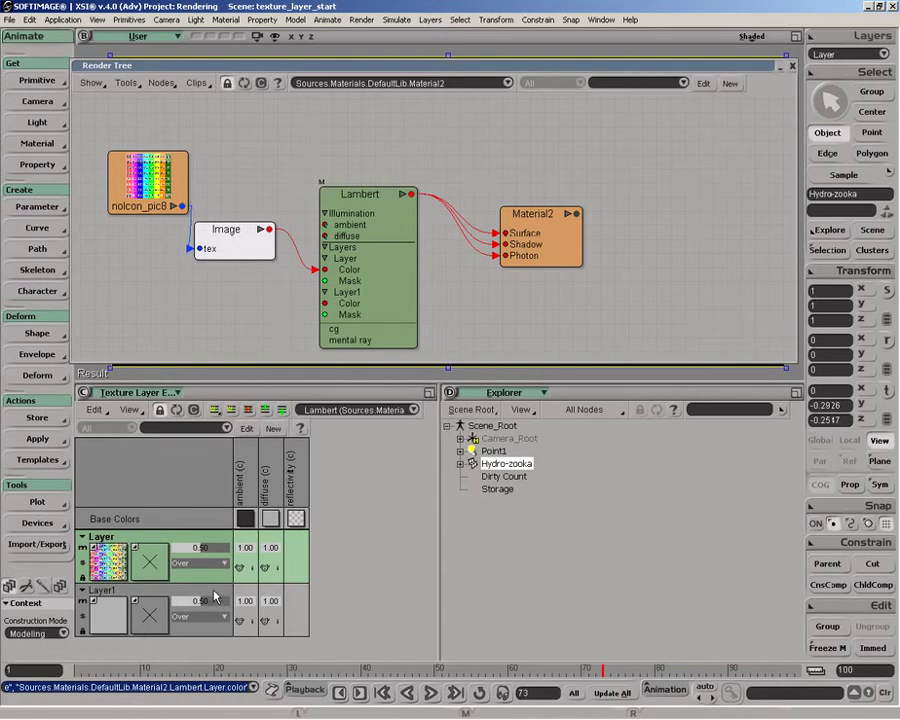
Step: Delete Layer1 and then Layer from the Lambert shader
{"action": "left_click", "coordinate": [181, 634]}
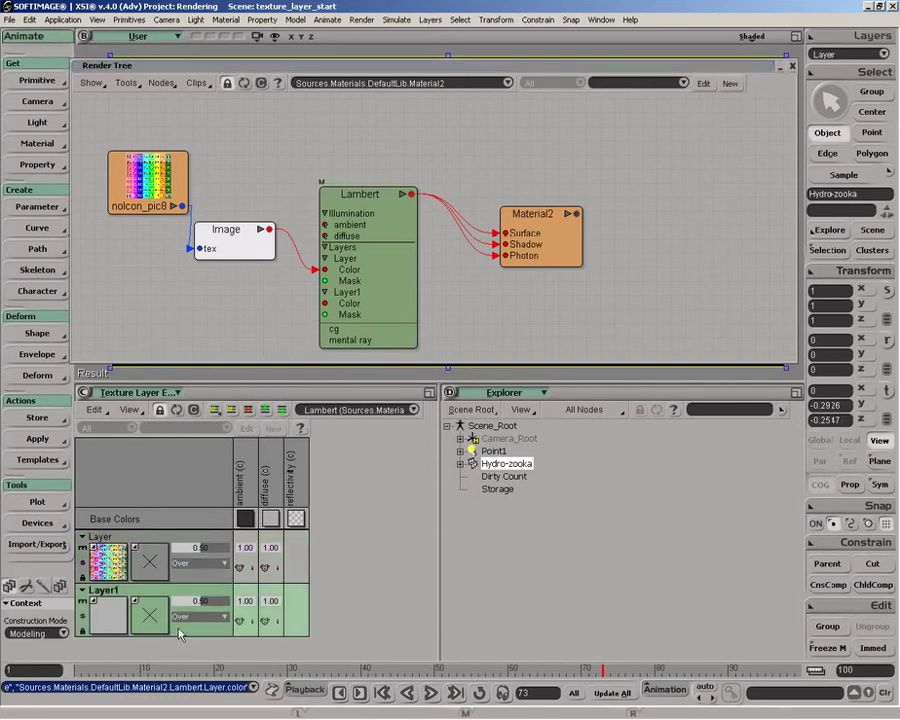
{"action": "key", "text": "Delete"}
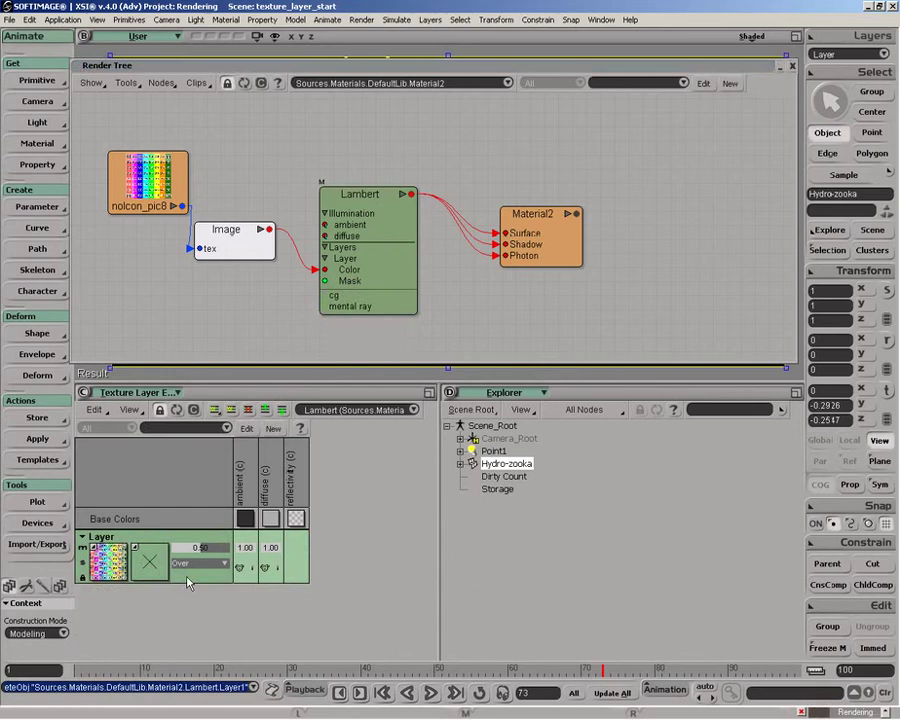
{"action": "key", "text": "Delete"}
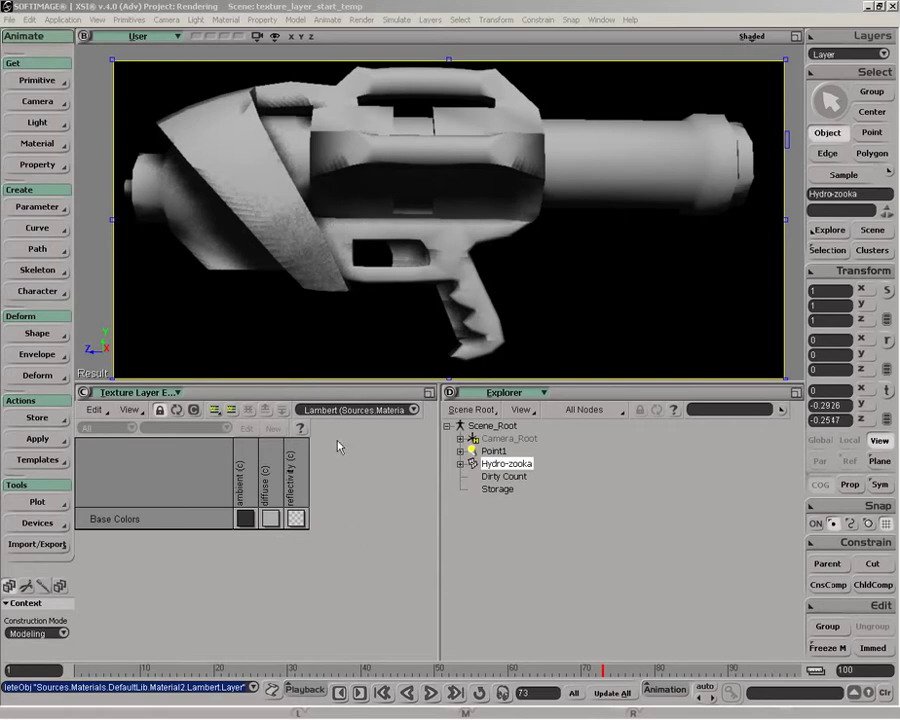
Step: Switch the Texture Layer Editor to Material2, then back to the Lambert shader showing its ambient, diffuse and reflectivity
{"action": "left_click", "coordinate": [177, 414]}
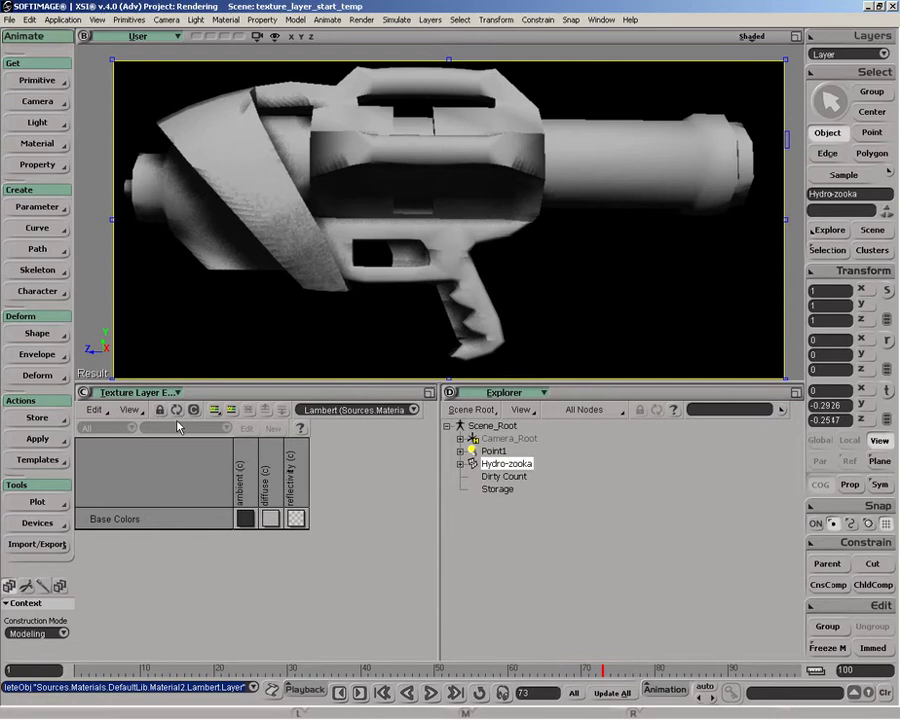
{"action": "left_click", "coordinate": [160, 410]}
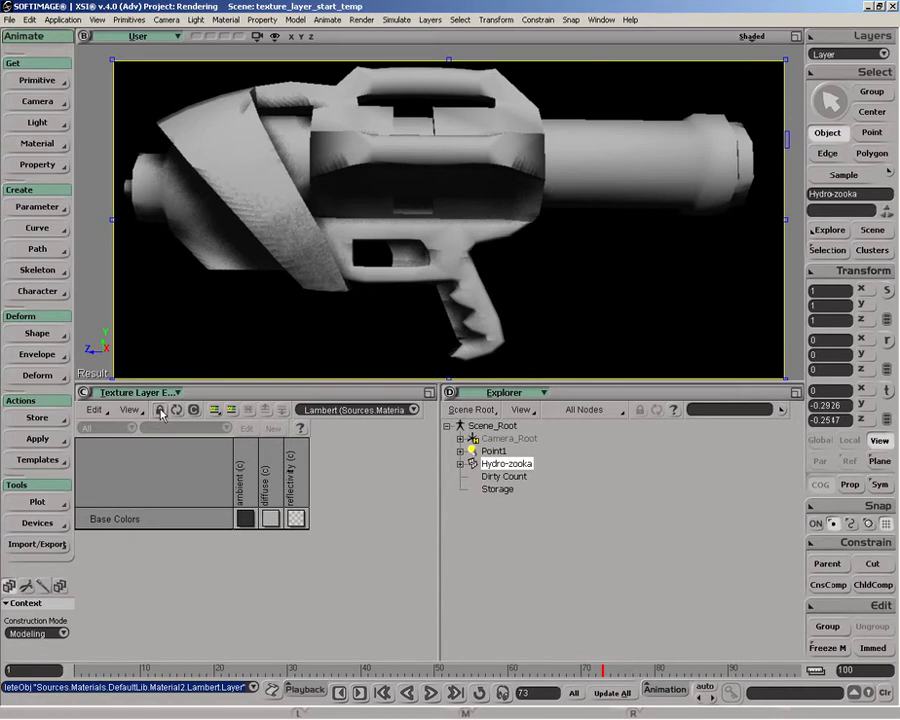
{"action": "left_click", "coordinate": [372, 412]}
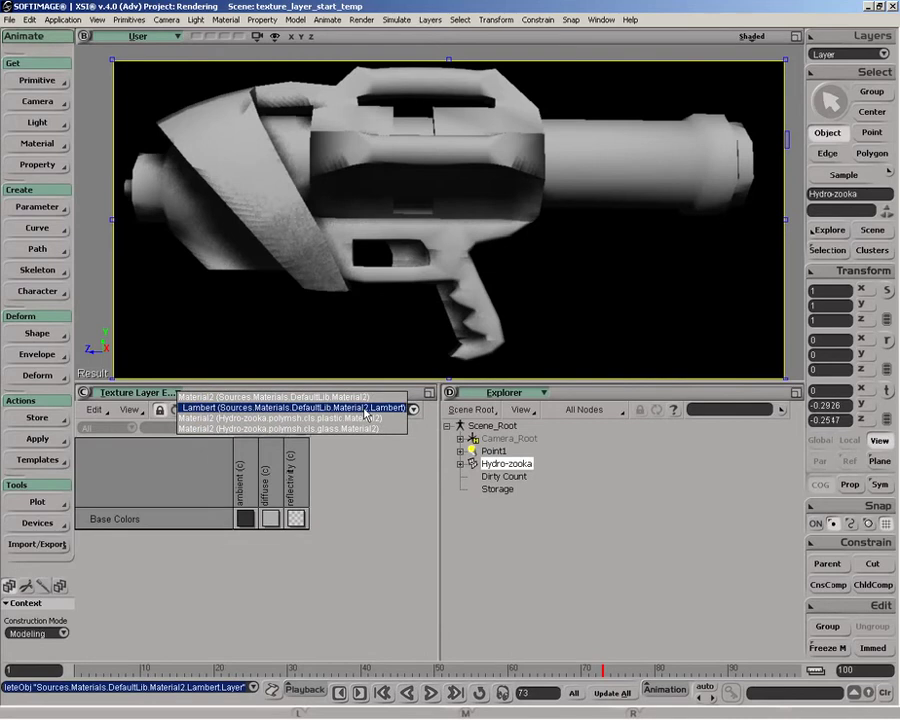
{"action": "left_click", "coordinate": [355, 398]}
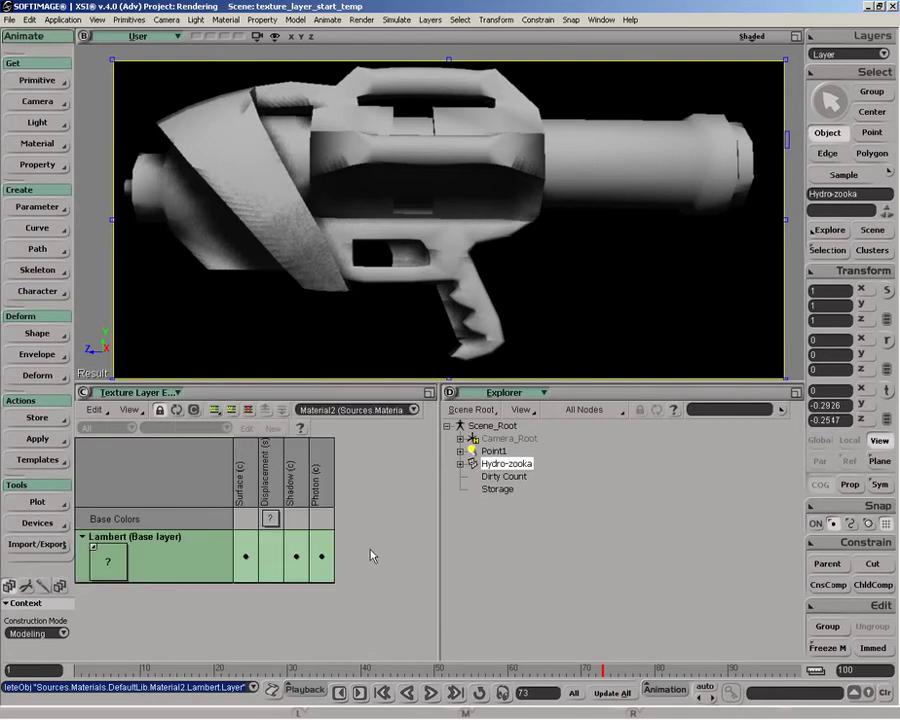
{"action": "left_click", "coordinate": [381, 417]}
{"action": "left_click", "coordinate": [366, 421]}
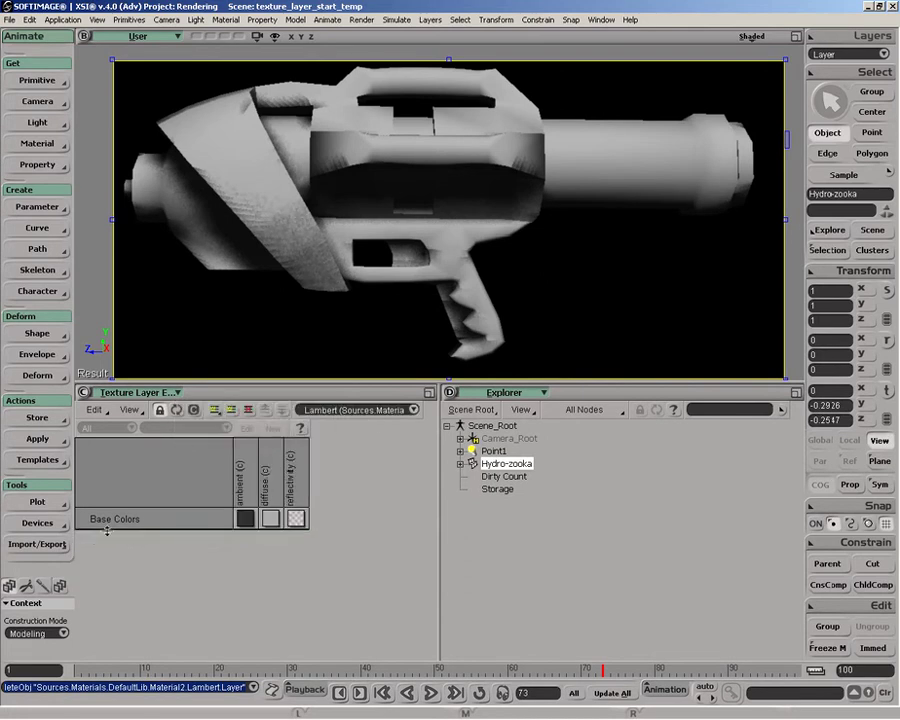
{"action": "left_click", "coordinate": [412, 409]}
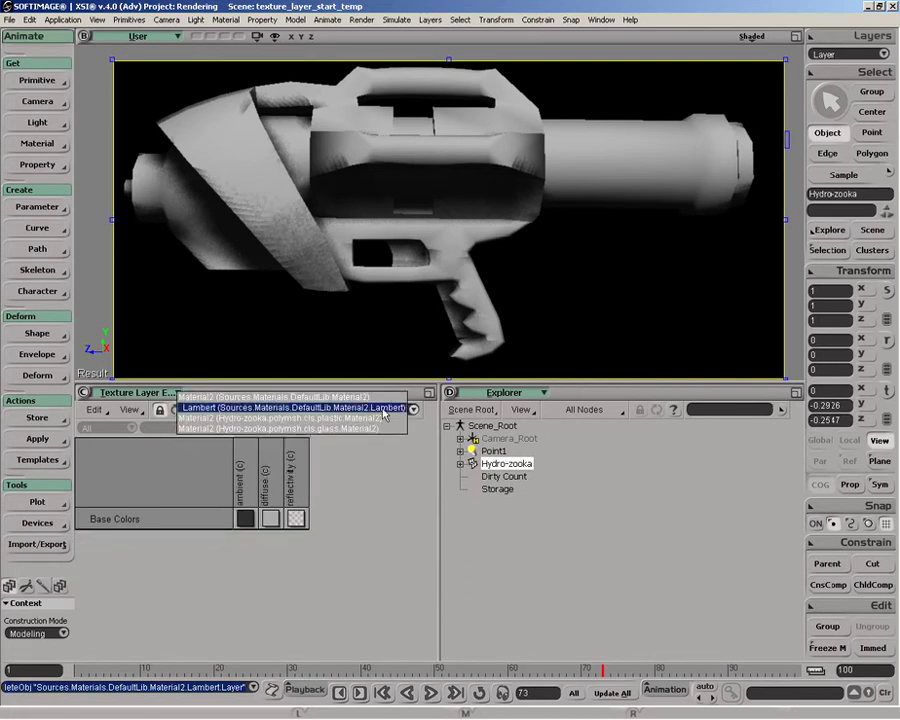
{"action": "left_click", "coordinate": [356, 409]}
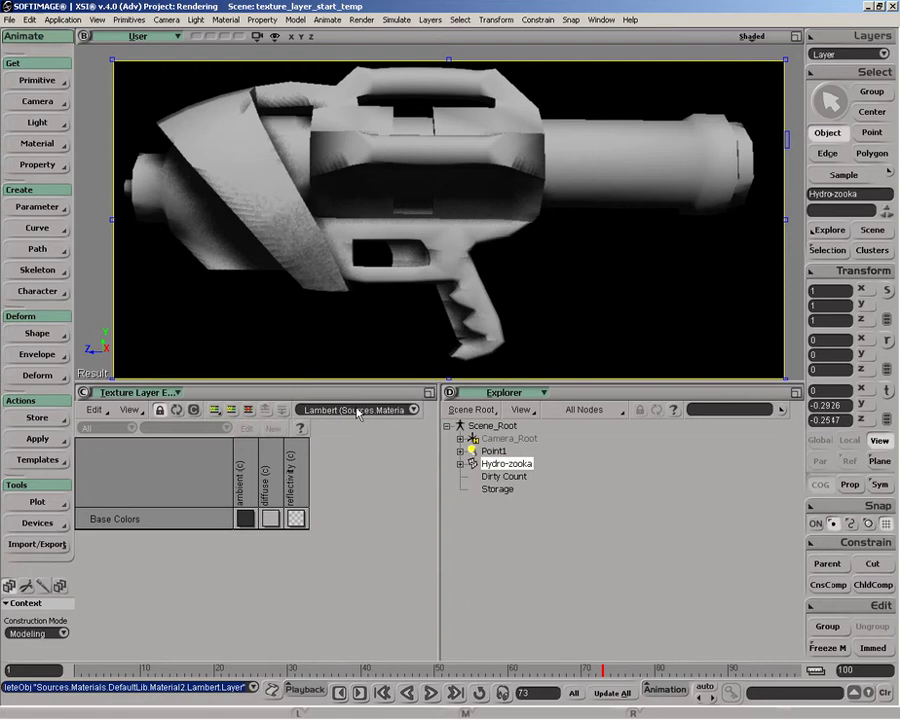
Step: Open Preferences at Editors > Texture Layer Editor and add a first Layer to the Lambert shader
{"action": "left_click", "coordinate": [93, 410]}
{"action": "left_click", "coordinate": [113, 486]}
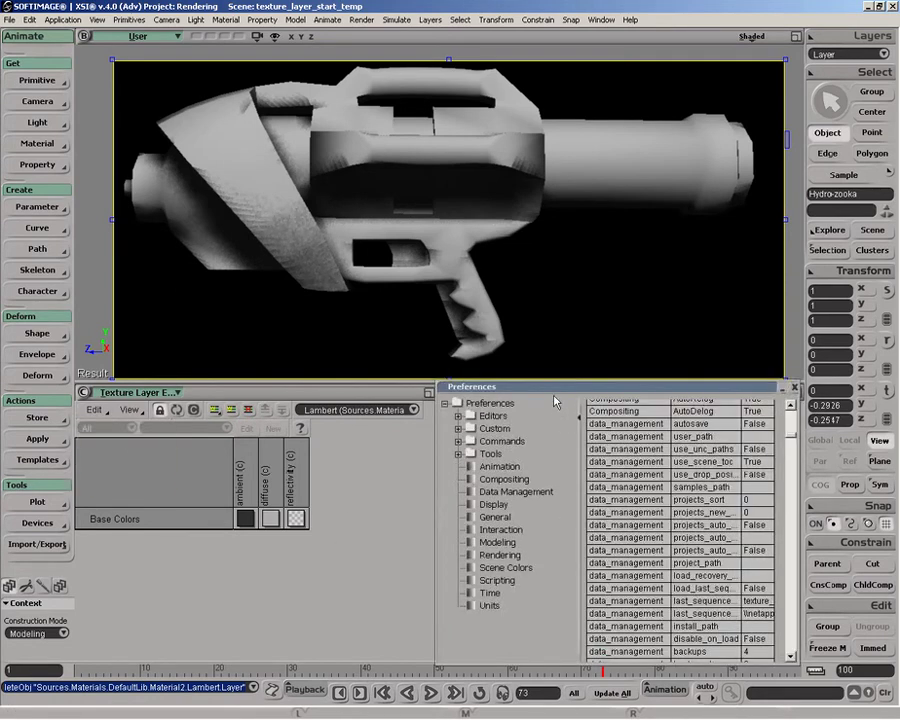
{"action": "left_click_drag", "start_coordinate": [568, 394], "coordinate": [600, 392]}
{"action": "left_click", "coordinate": [509, 417]}
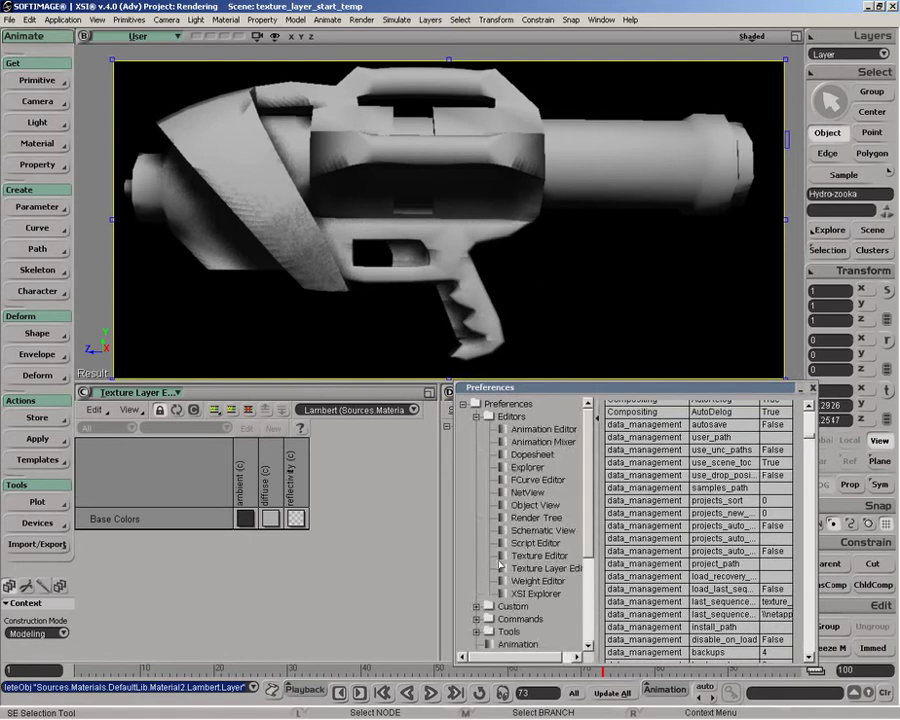
{"action": "left_click", "coordinate": [535, 568]}
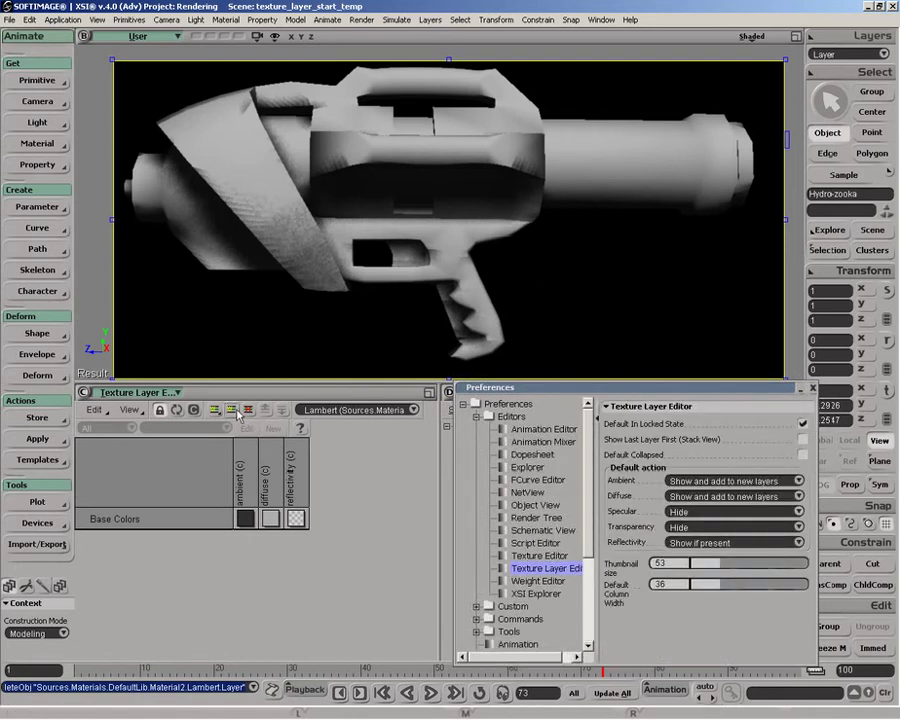
{"action": "left_click", "coordinate": [163, 509]}
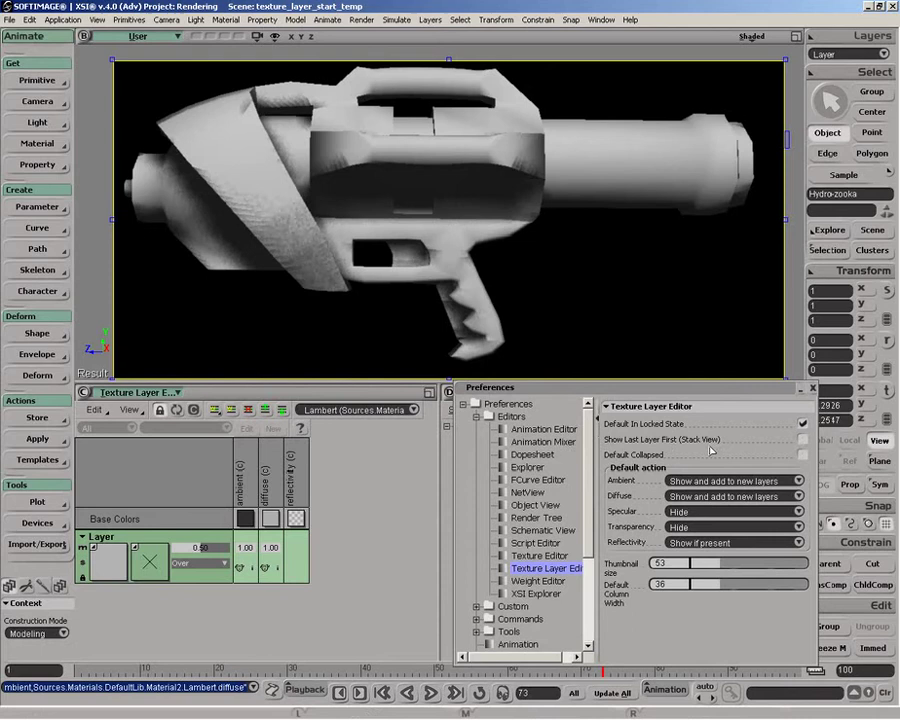
{"action": "left_click", "coordinate": [802, 439]}
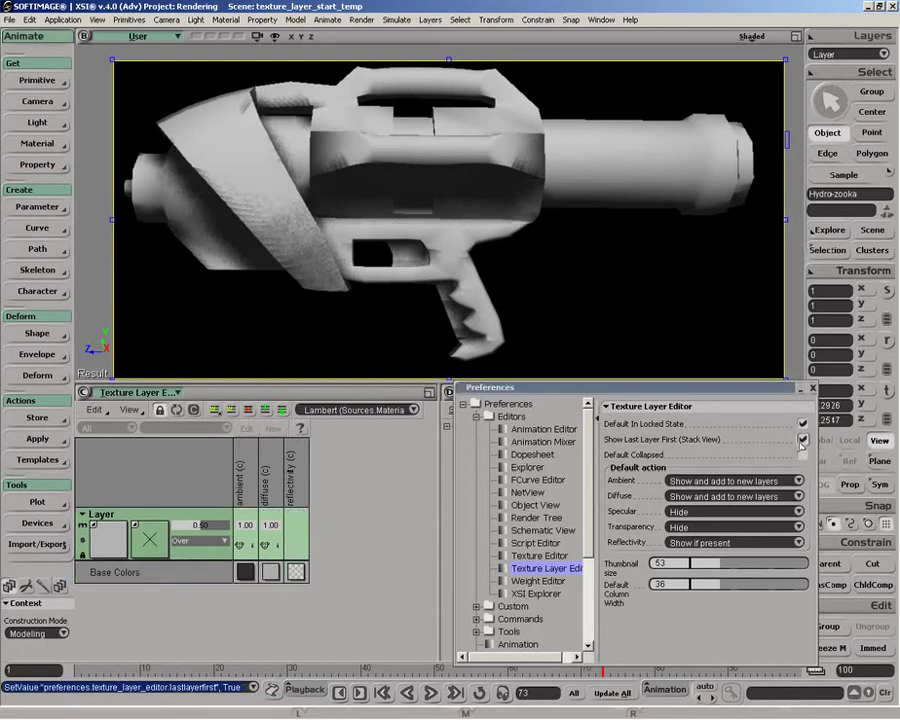
{"action": "left_click", "coordinate": [802, 439]}
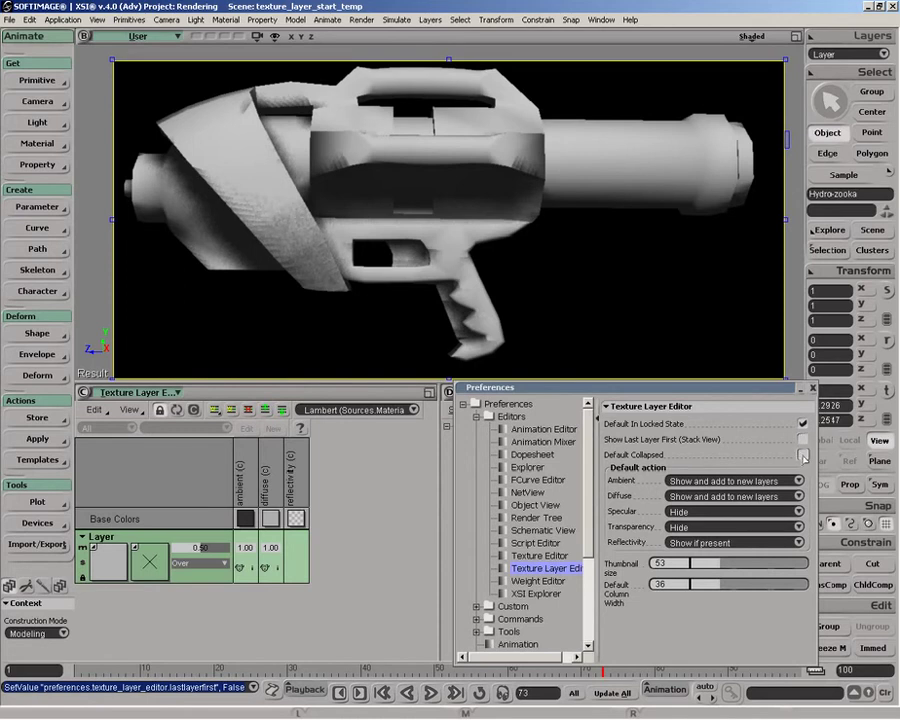
{"action": "left_click", "coordinate": [802, 454]}
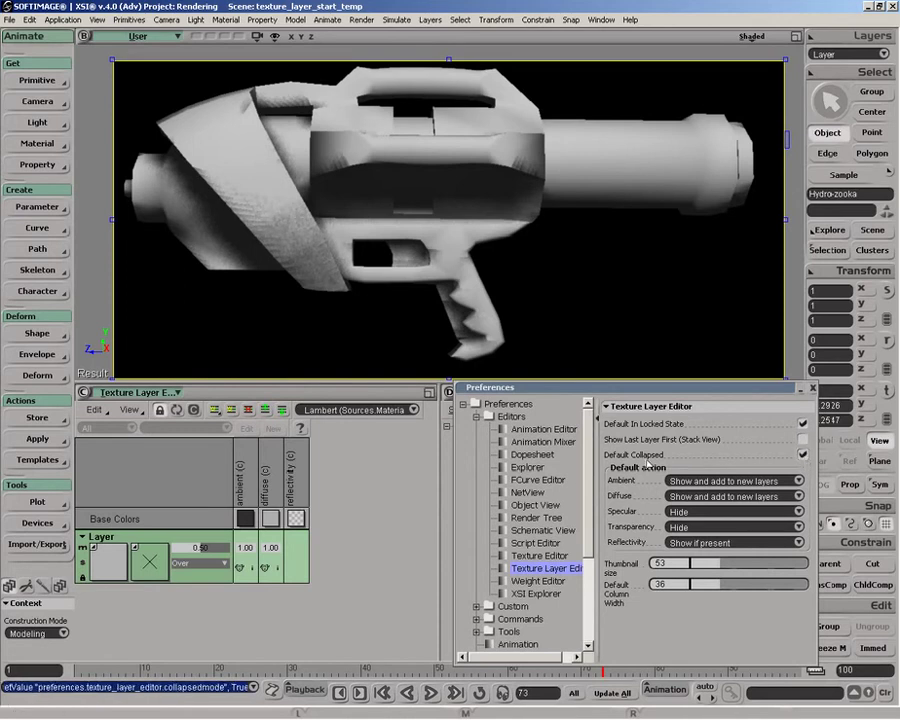
{"action": "left_click", "coordinate": [230, 411]}
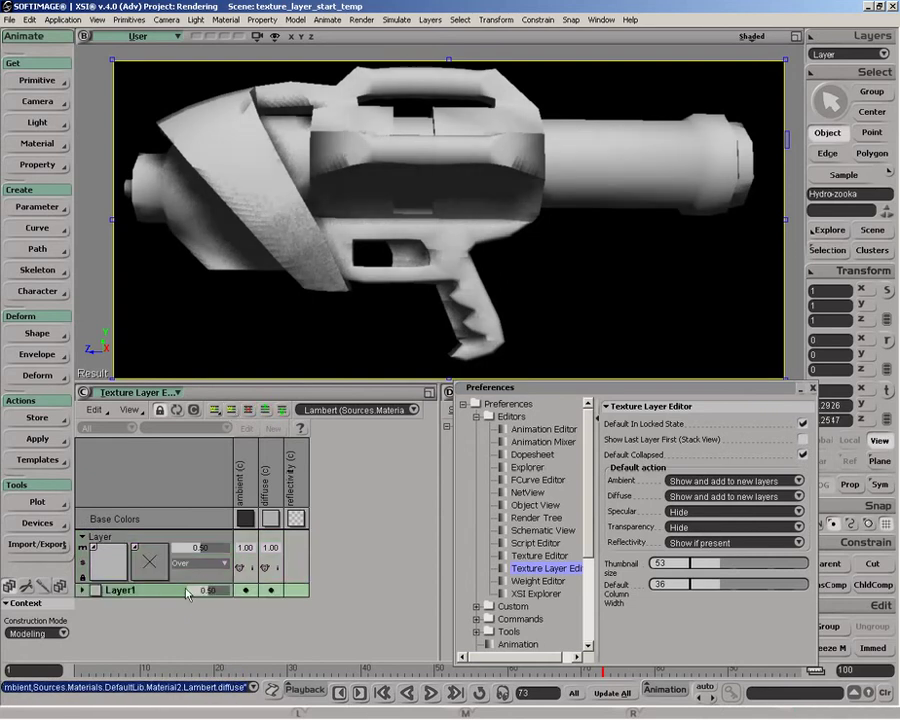
{"action": "left_click", "coordinate": [802, 454]}
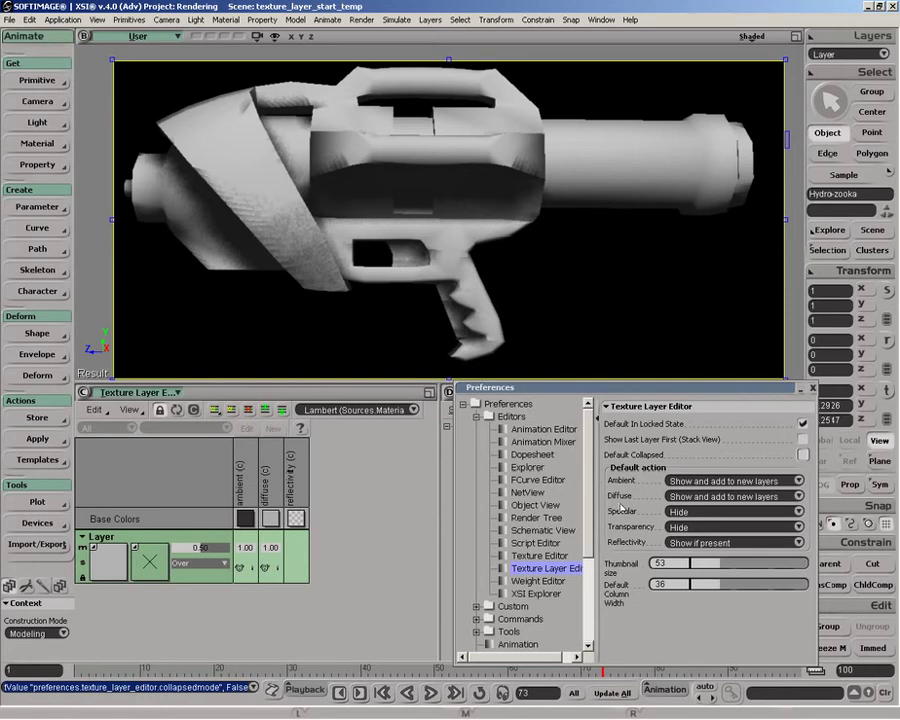
{"action": "left_click", "coordinate": [229, 416]}
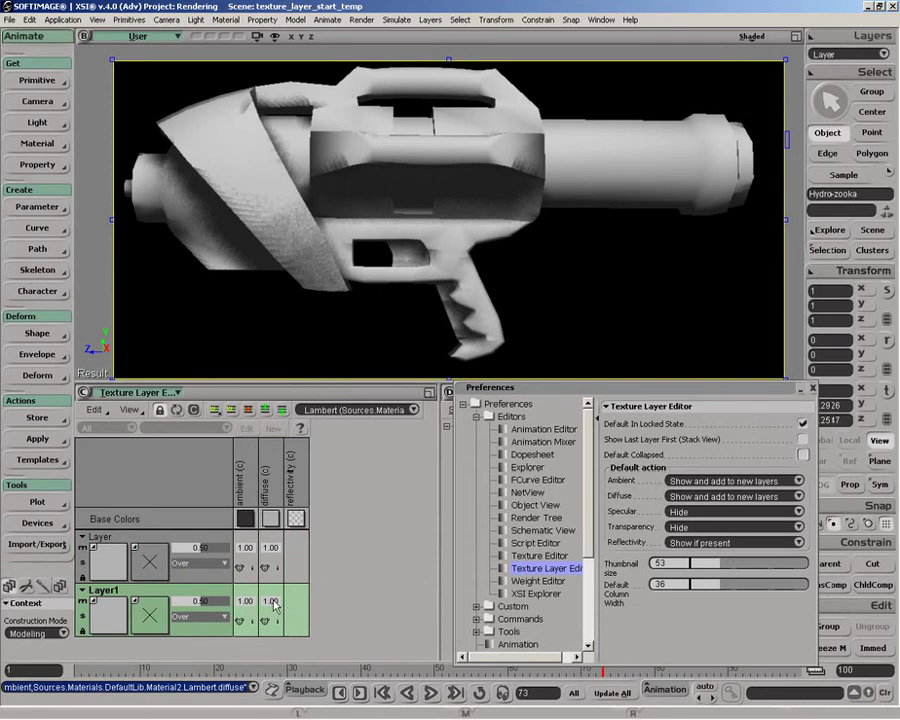
{"action": "left_click", "coordinate": [209, 634]}
{"action": "key", "text": "Delete"}
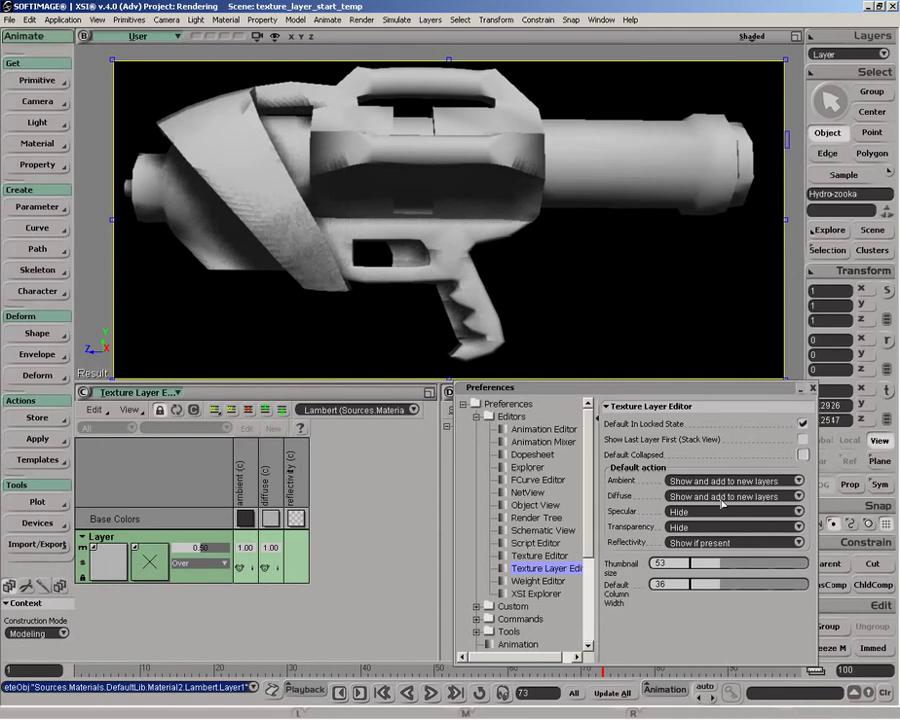
Step: Set the Texture Layer Editor thumbnail size to 52 and the default column width to 37
{"action": "left_click_drag", "start_coordinate": [723, 572], "coordinate": [767, 575]}
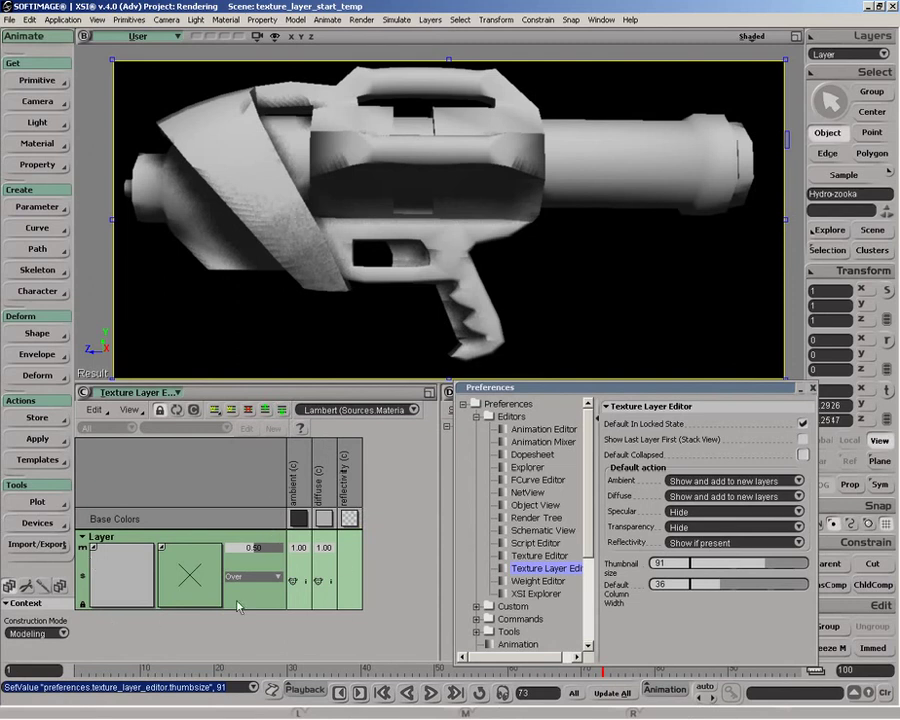
{"action": "left_click", "coordinate": [722, 568]}
{"action": "mouse_move", "coordinate": [726, 590]}
{"action": "left_mouse_down"}
{"action": "mouse_move", "coordinate": [748, 590]}
{"action": "mouse_move", "coordinate": [727, 592]}
{"action": "left_mouse_up"}
Step: Close Preferences, widen the ambient and diffuse columns, and add Layer1 beneath Layer
{"action": "left_click", "coordinate": [814, 389]}
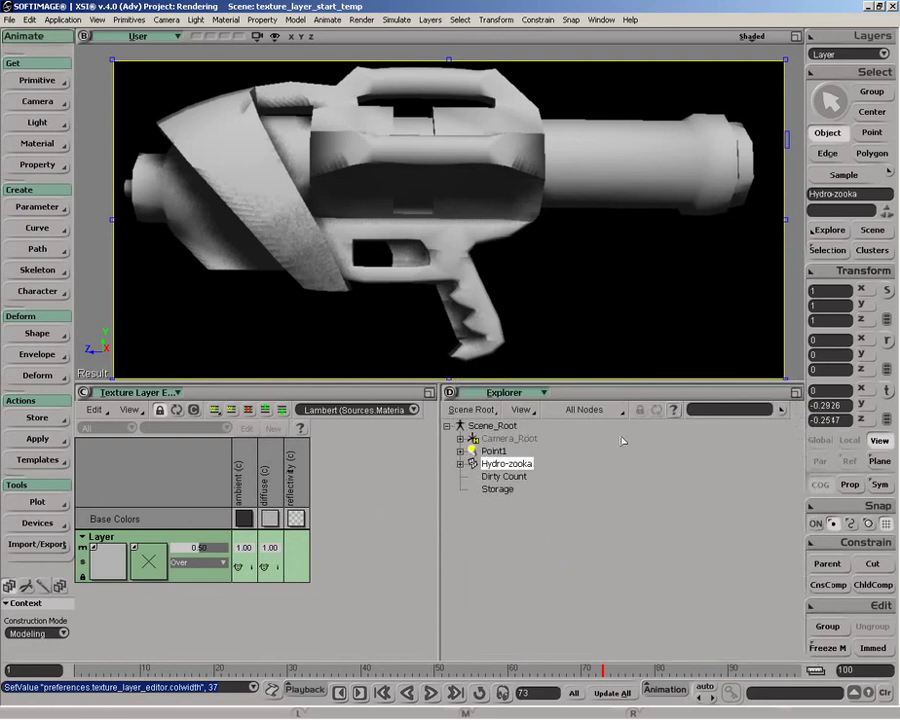
{"action": "left_click_drag", "start_coordinate": [289, 558], "coordinate": [308, 562]}
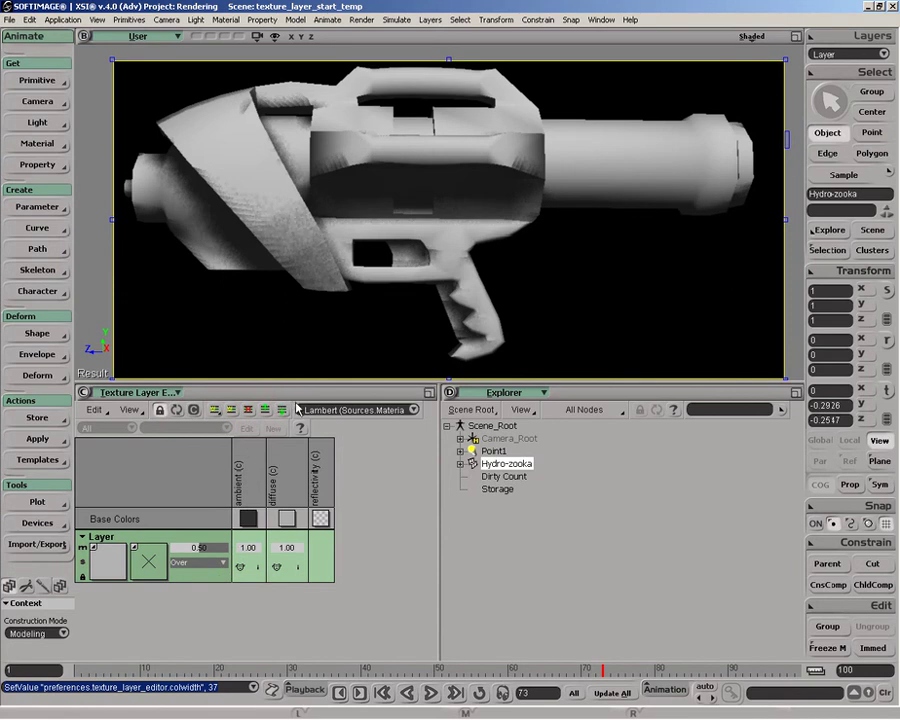
{"action": "left_click", "coordinate": [222, 412]}
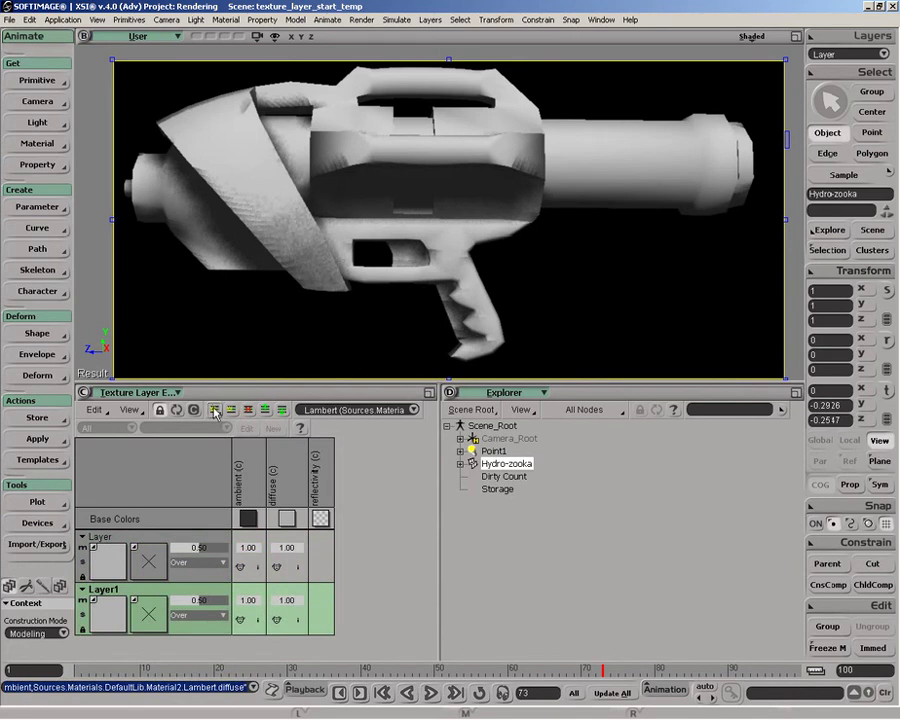
Step: Add an Image_Layer that wraps the gun in the coloured, lettered grid image
{"action": "left_click", "coordinate": [215, 411]}
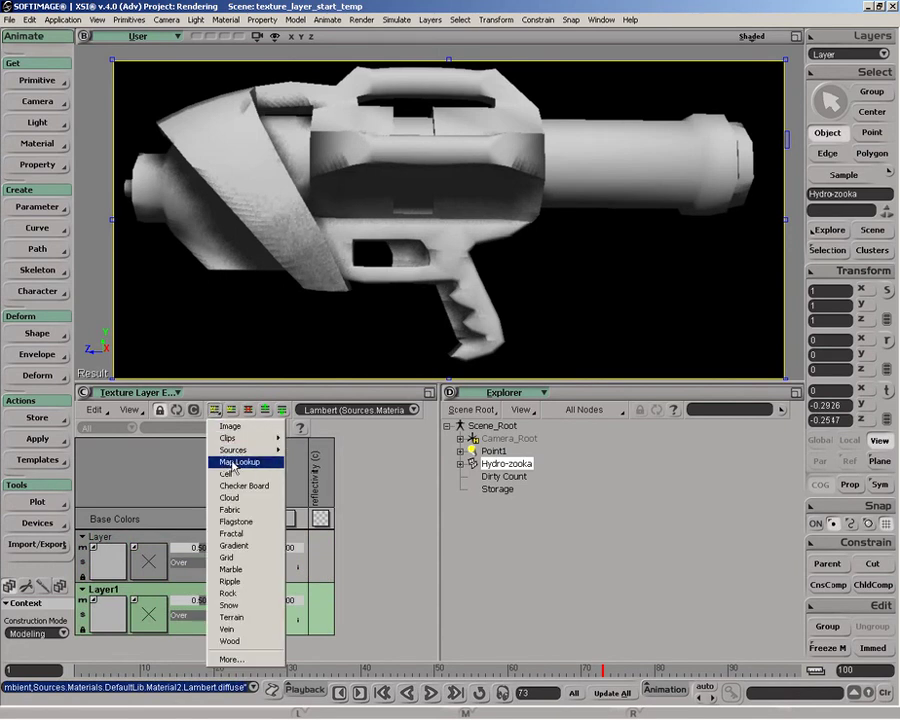
{"action": "left_click", "coordinate": [229, 426]}
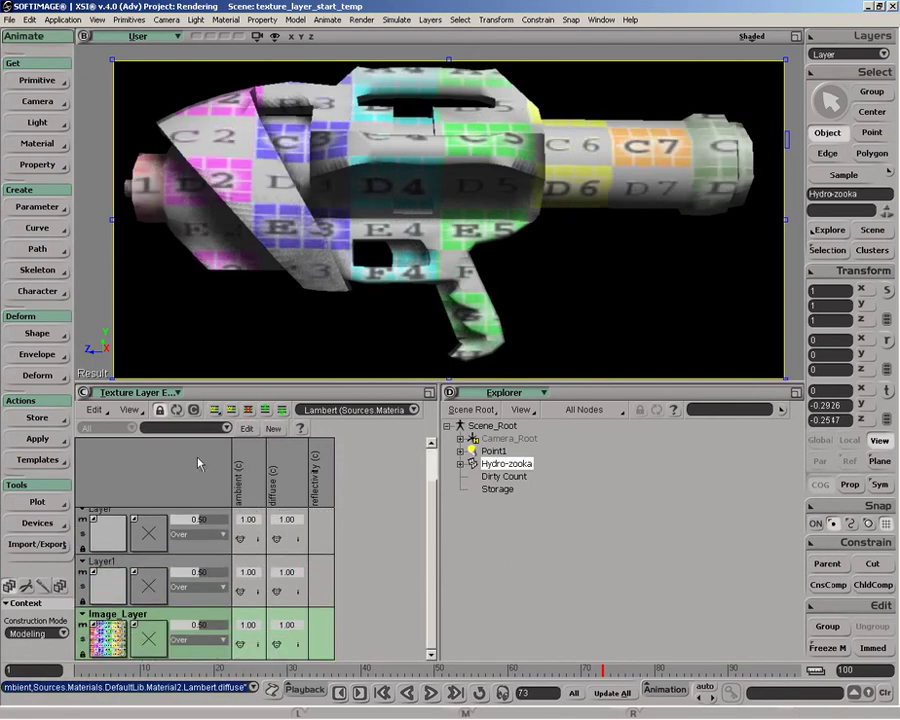
{"action": "left_click", "coordinate": [214, 410]}
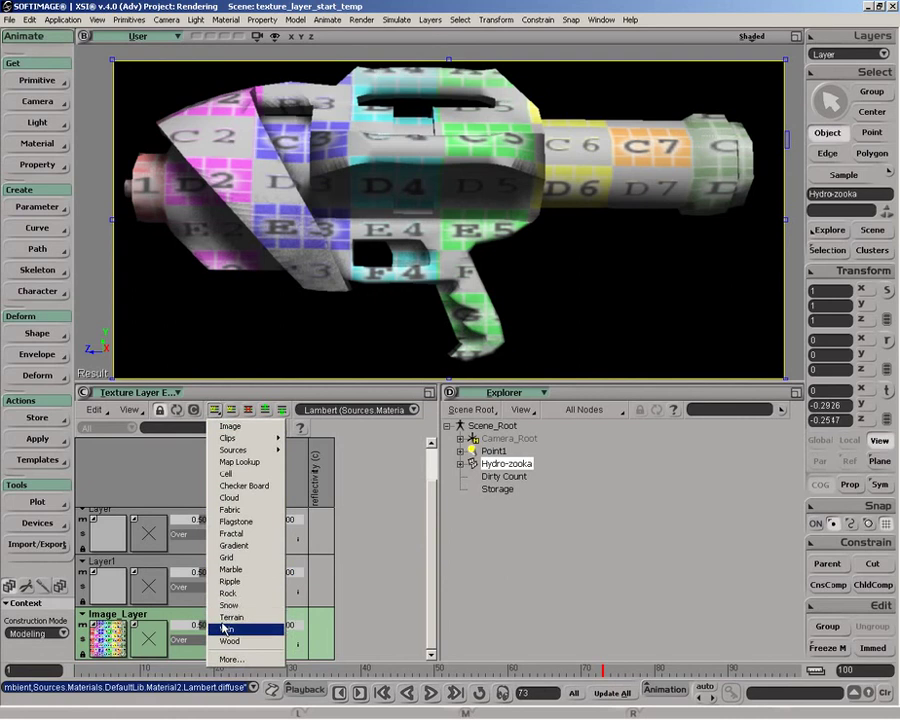
{"action": "left_click", "coordinate": [335, 532]}
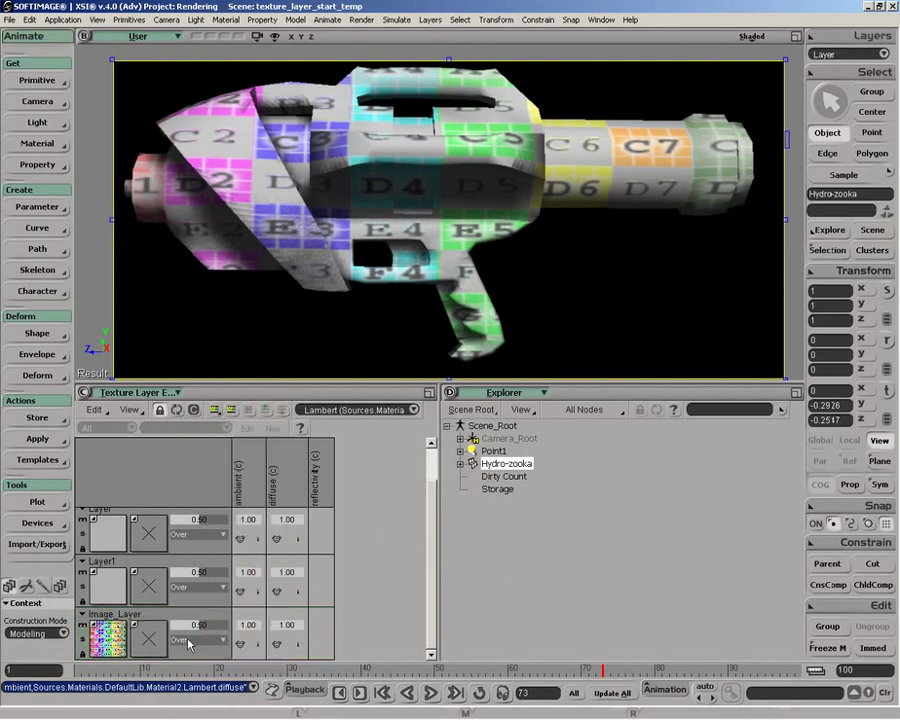
Step: Delete Image_Layer and Layer1, leaving only Layer on the Lambert shader
{"action": "left_click", "coordinate": [192, 652]}
{"action": "key", "text": "Delete"}
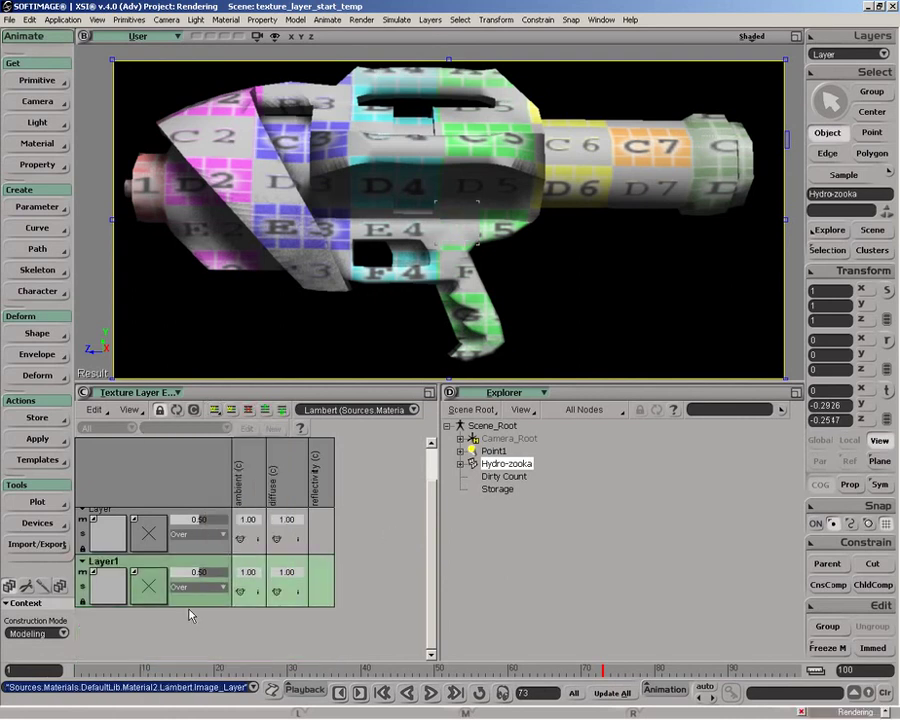
{"action": "key", "text": "Delete"}
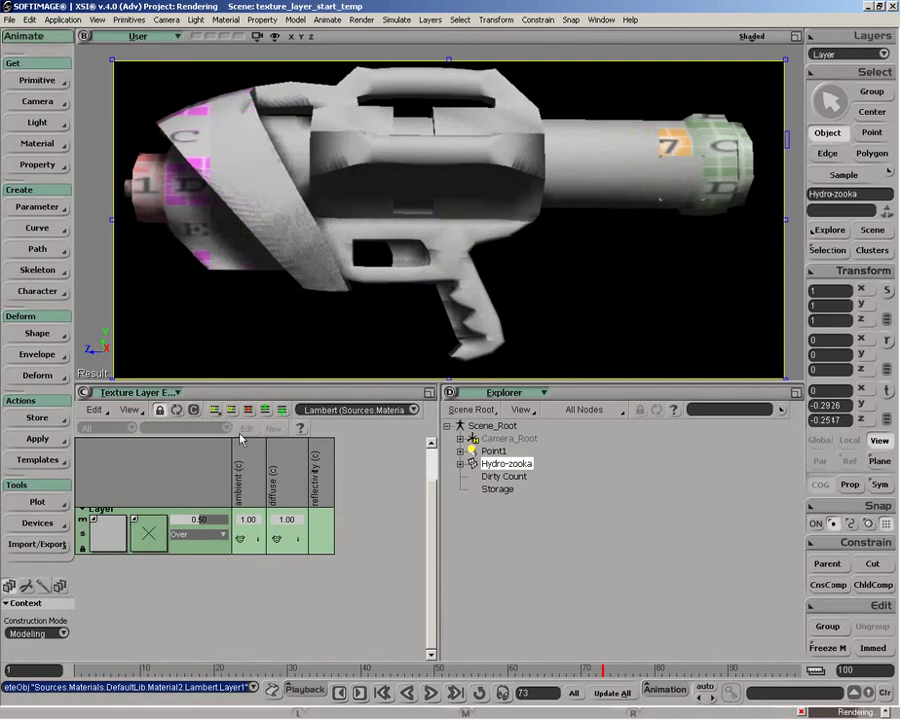